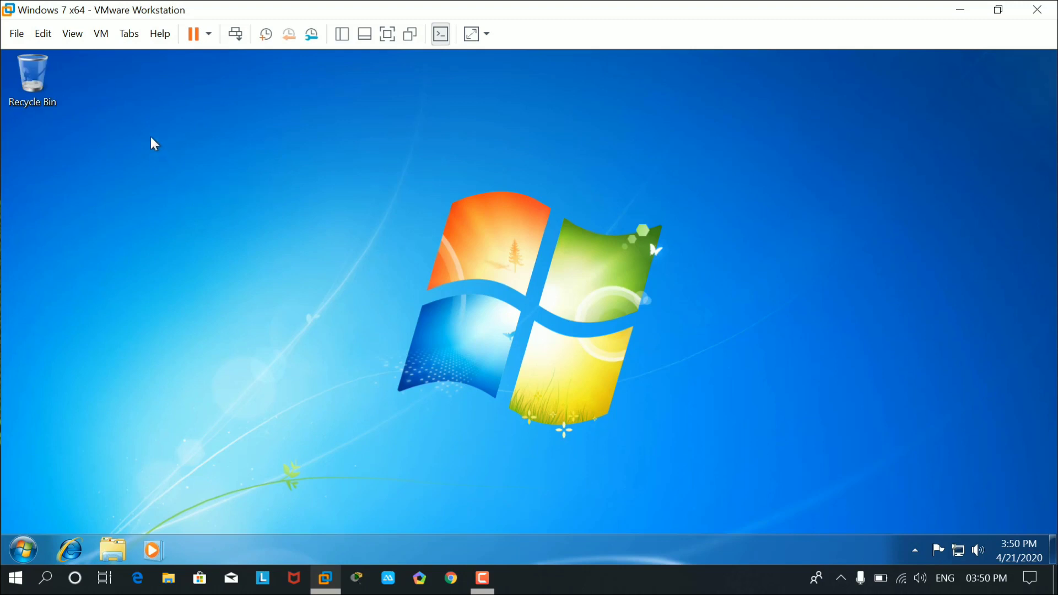
Refresh the virtual machine's desktop three times from its context menu.
right_click(150, 137)
click(180, 176)
right_click(172, 138)
click(200, 174)
right_click(164, 155)
click(207, 199)
Replace the old Run command with appwiz.cpl and run it.
key(super+r)
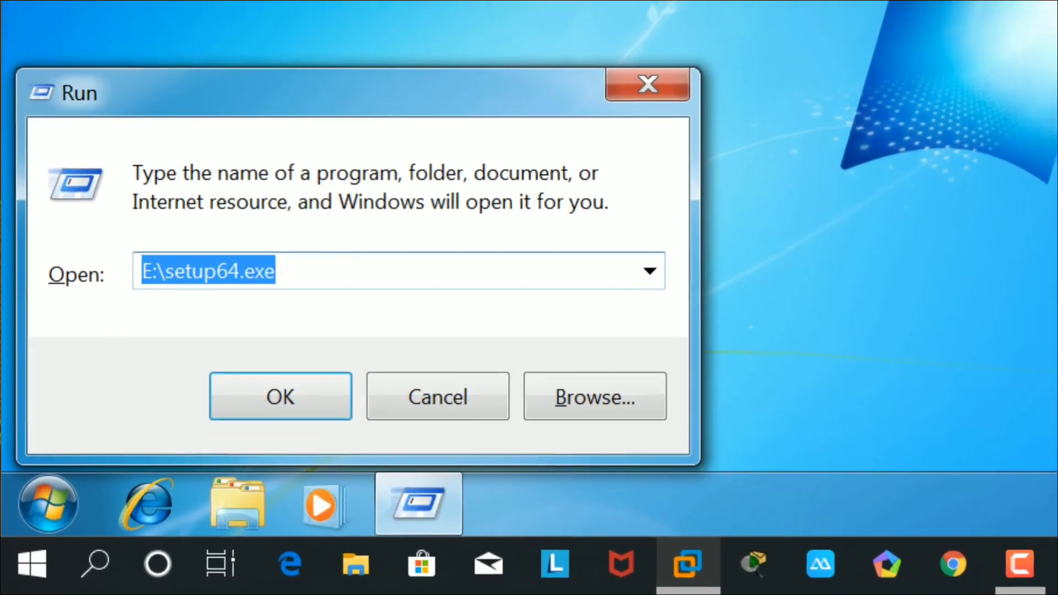
key(BackSpace)
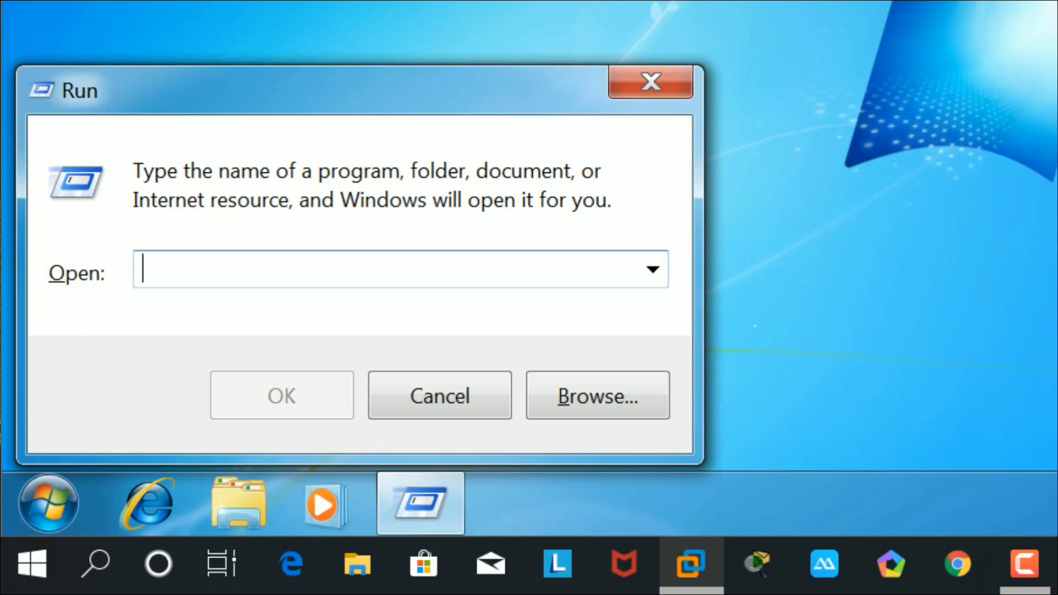
text(appwiz)
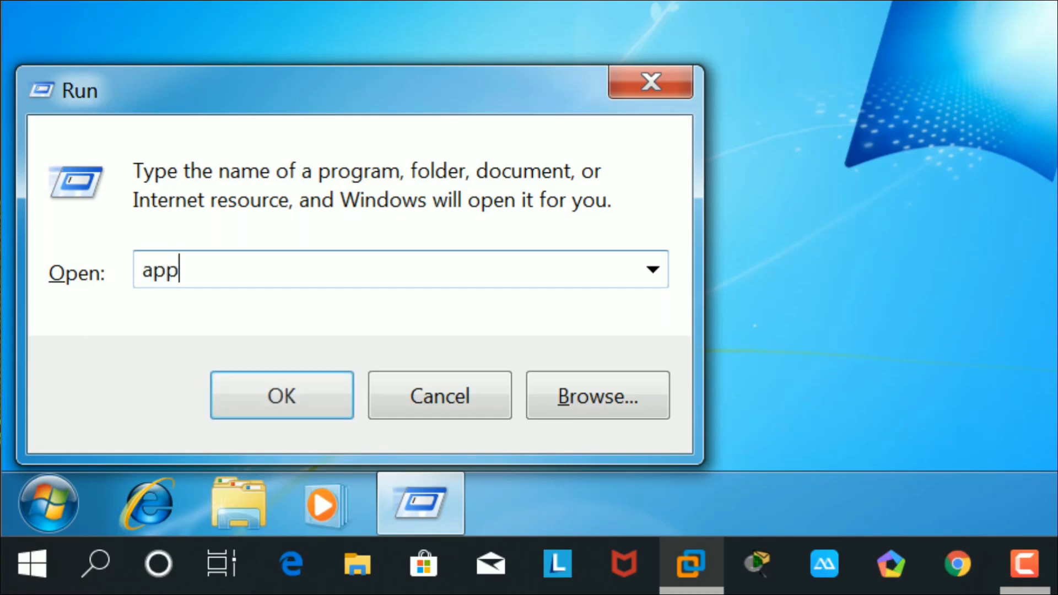
text(.cpl)
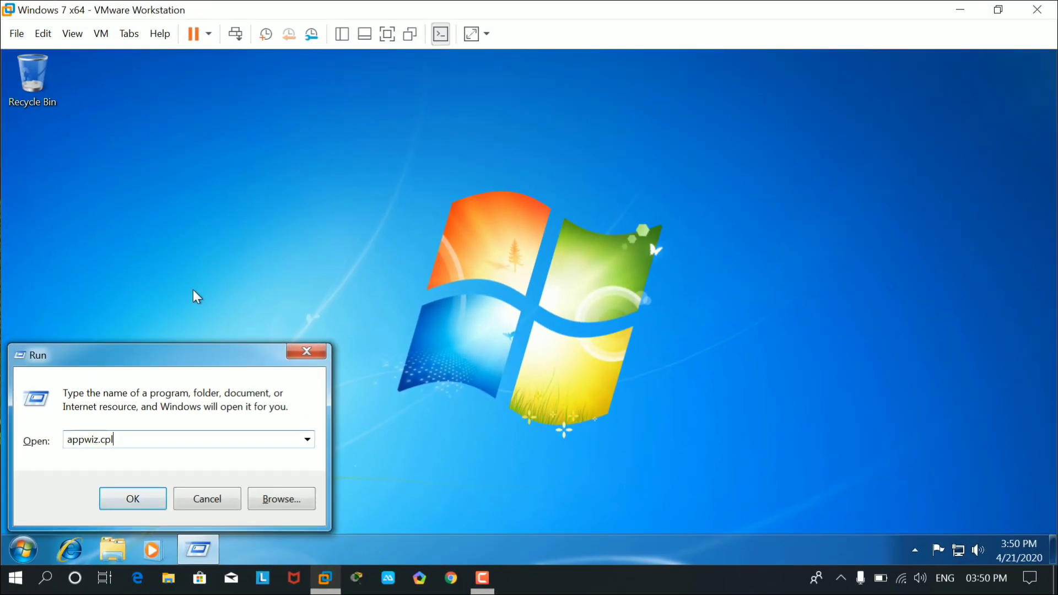
key(Return)
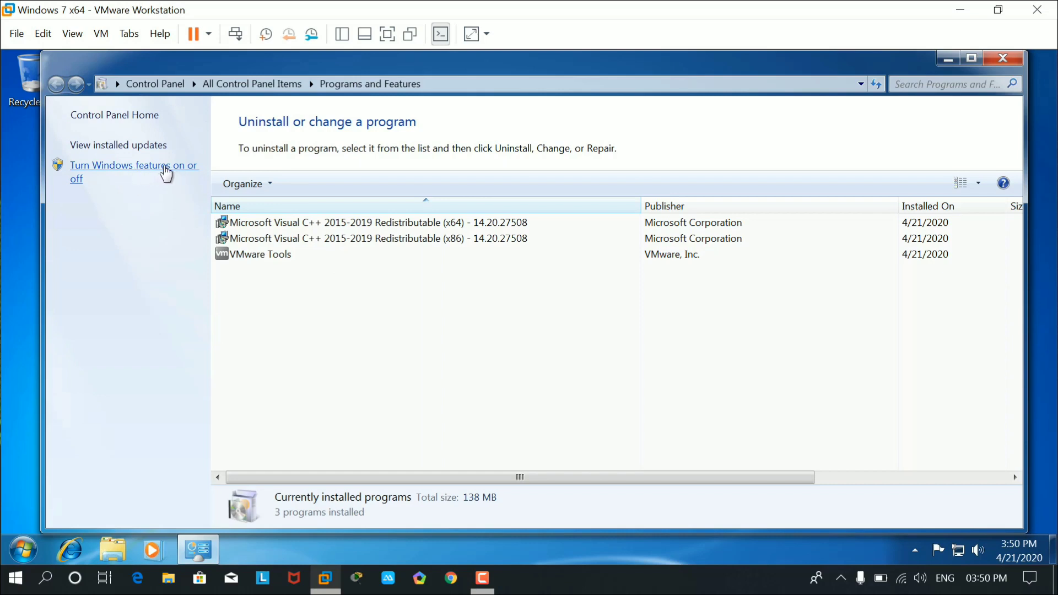
Choose 'Turn Windows features on or off' in Programs and Features' left pane.
click(165, 168)
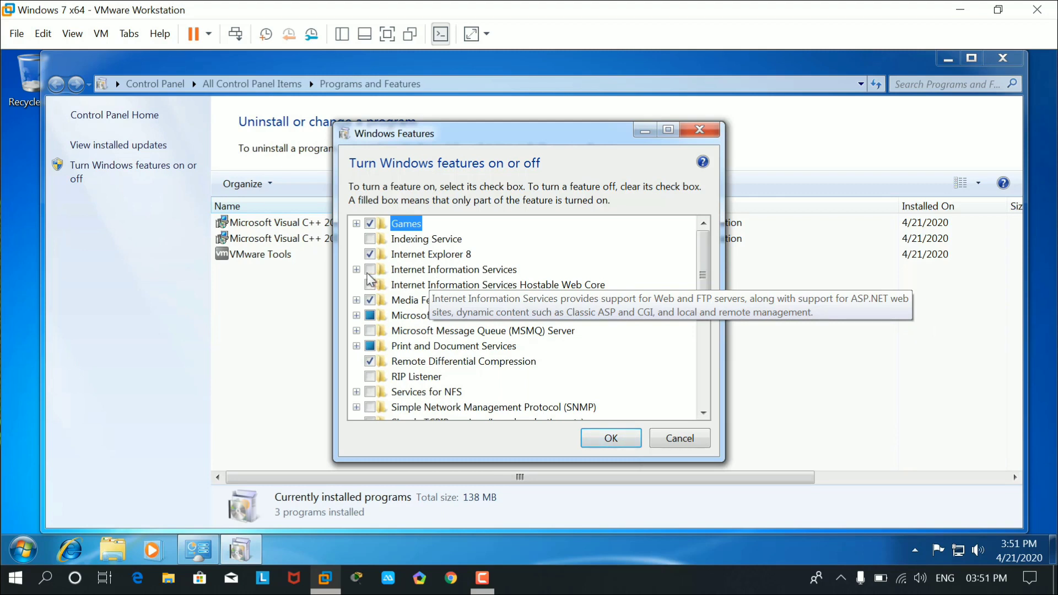
Enable Internet Information Services with FTP Server, FTP Service and FTP Extensibility, and apply.
click(371, 269)
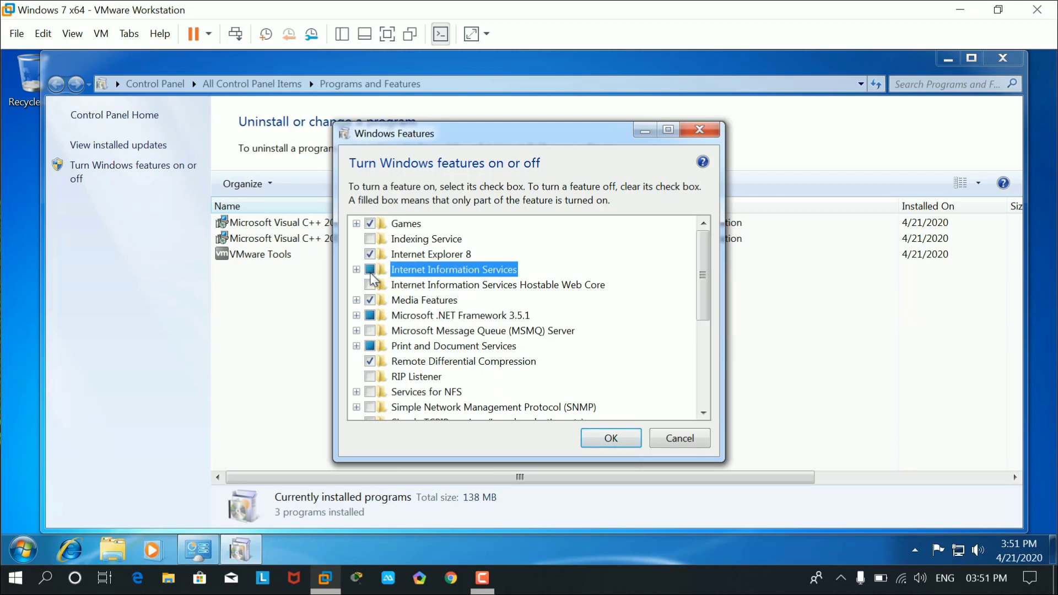
click(358, 270)
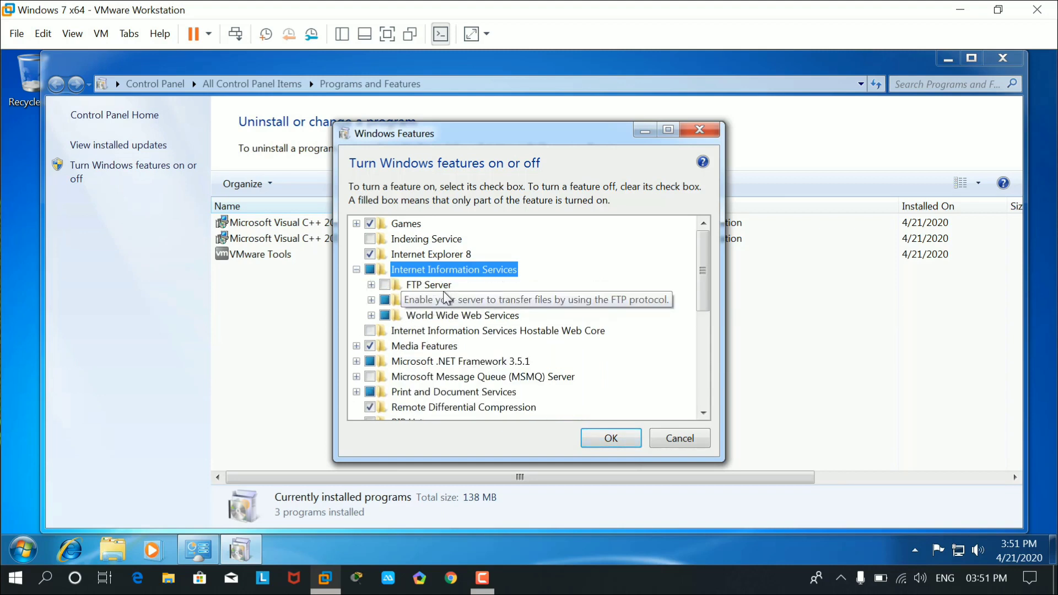
click(385, 285)
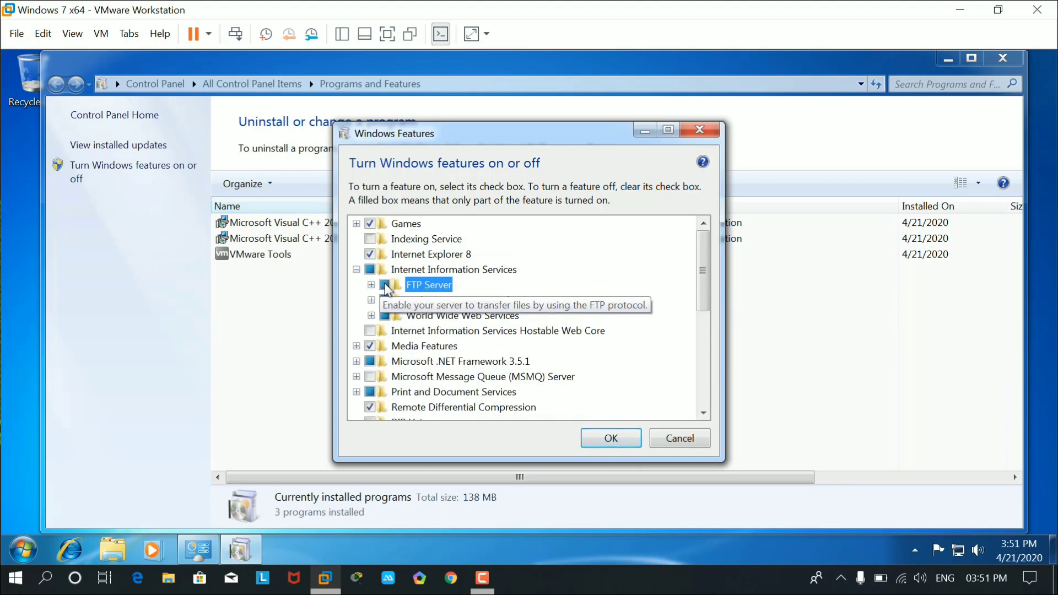
click(372, 285)
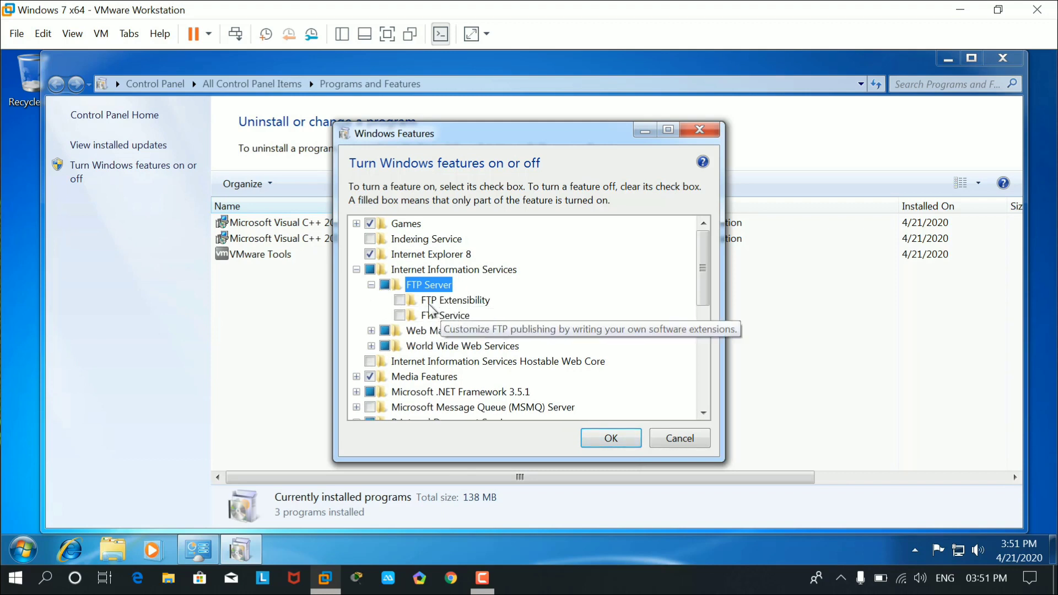
click(399, 300)
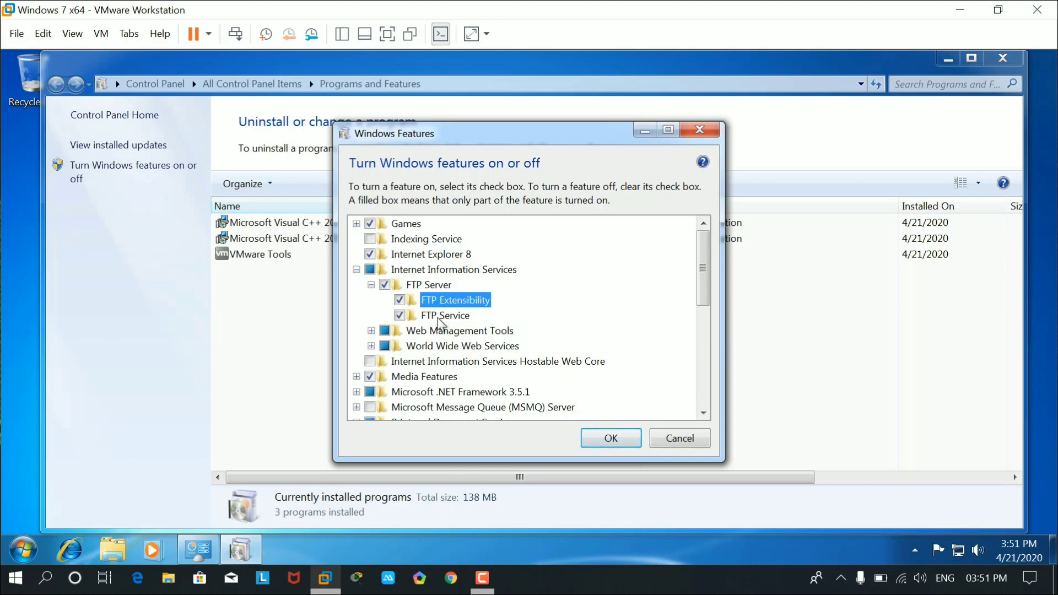
click(606, 449)
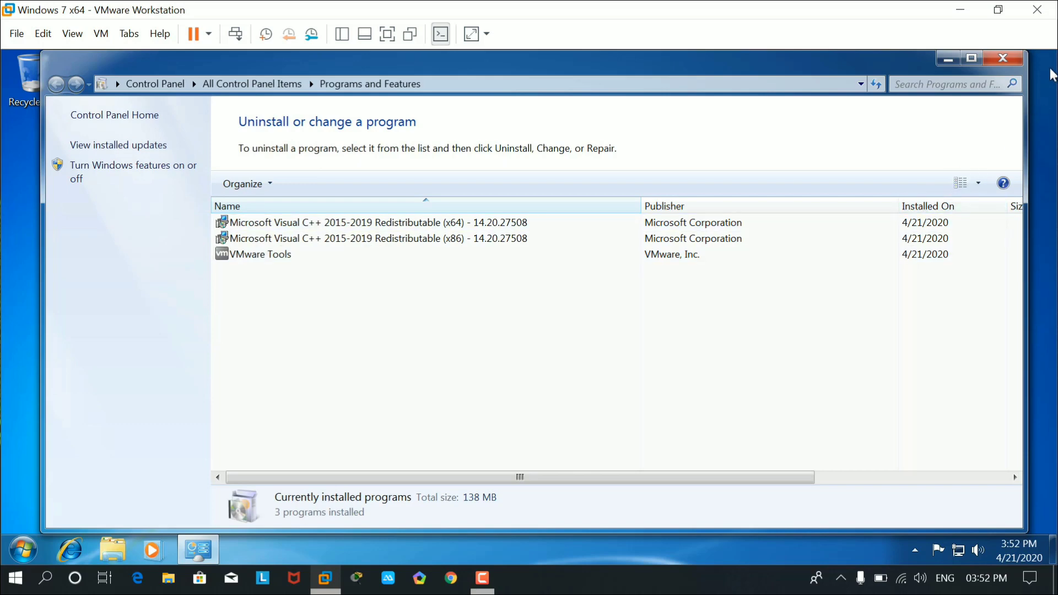
Close Programs and Features, refresh the desktop, and bring back the Run dialog.
click(1012, 61)
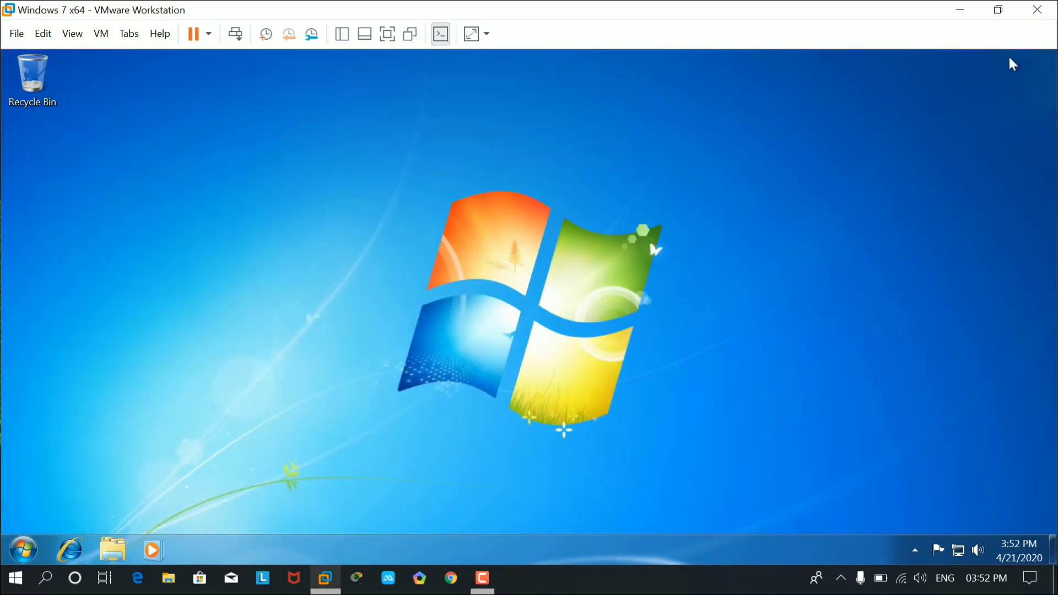
right_click(749, 114)
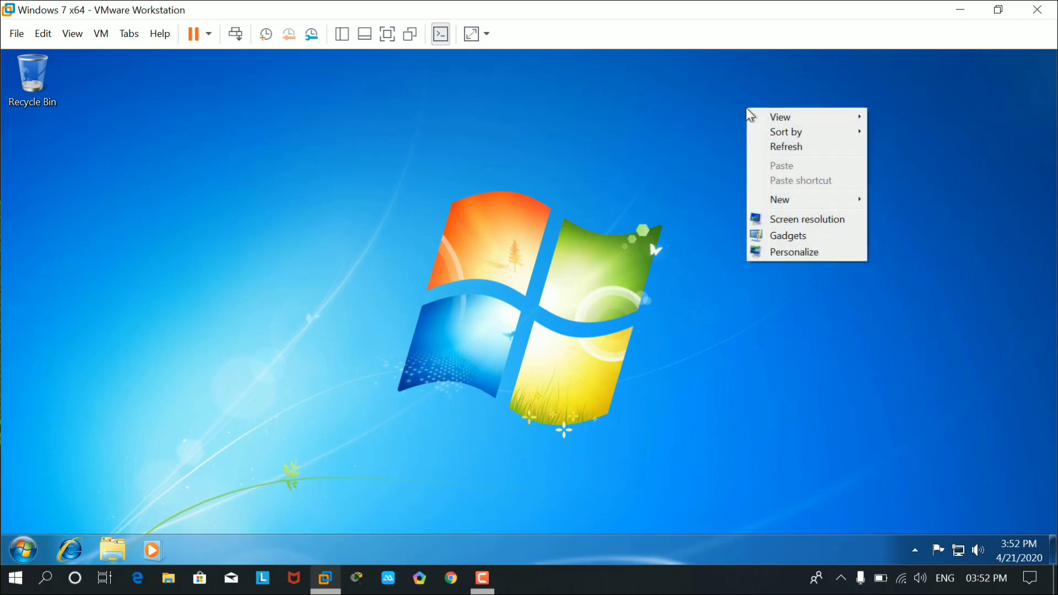
click(789, 148)
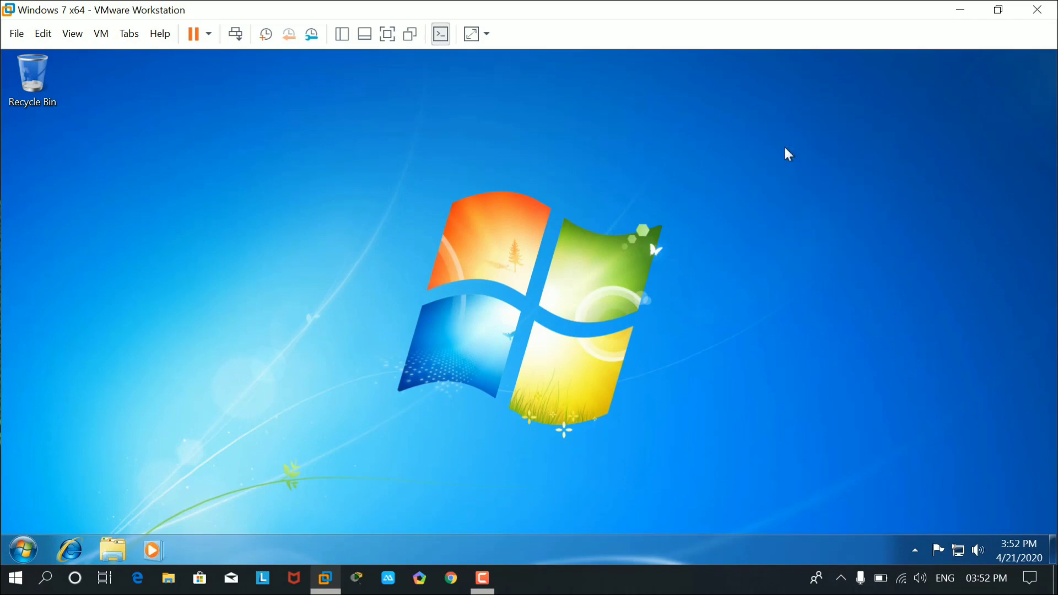
key(super+r)
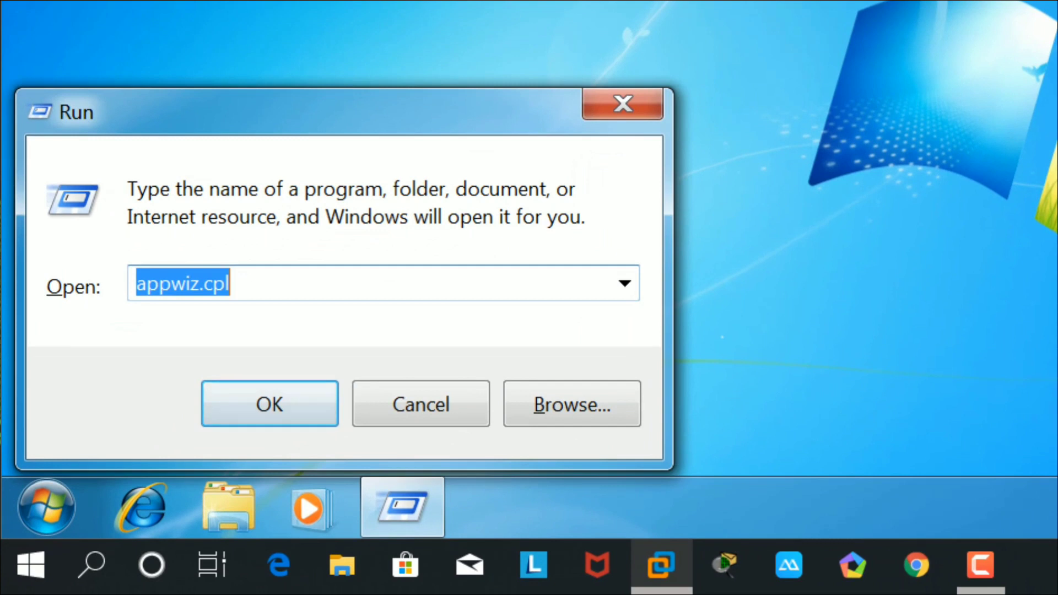
Run 'control admintools' and launch Internet Information Services (IIS) Manager from Administrative Tools.
text(con)
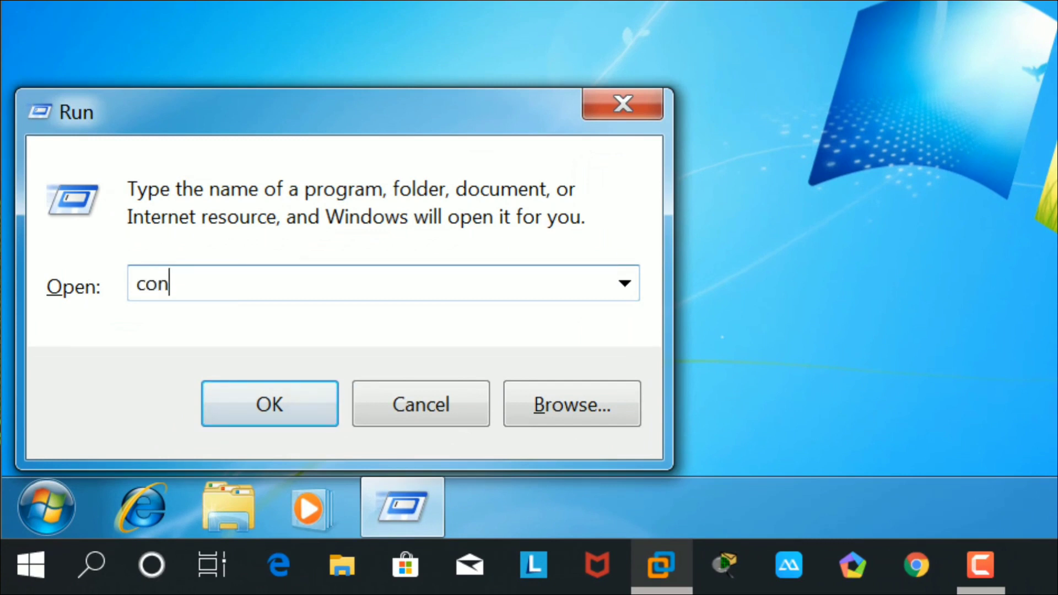
text(trol ad)
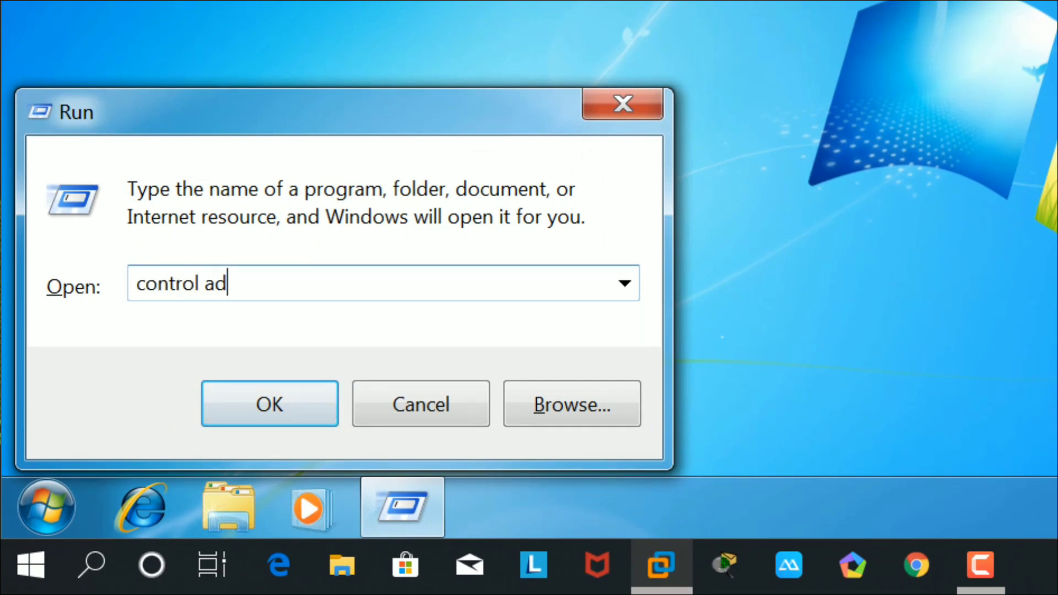
text(mintoo)
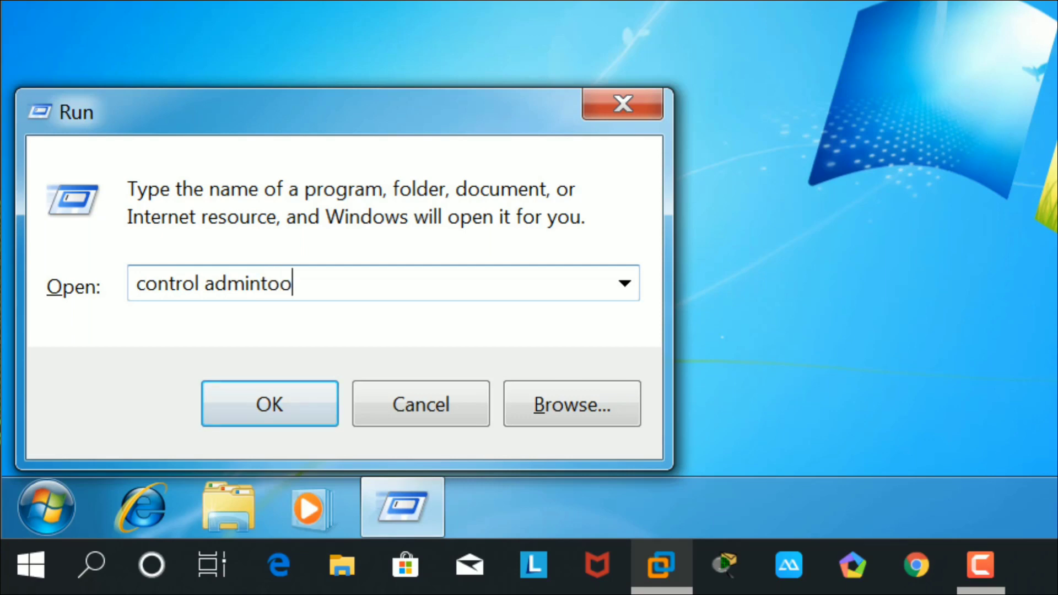
text(ls)
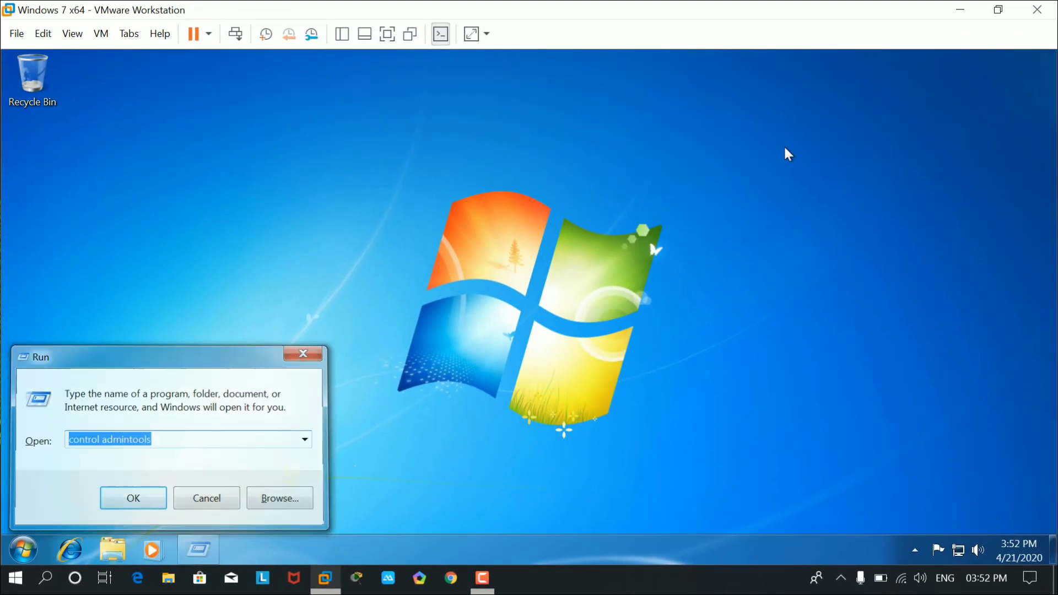
key(Return)
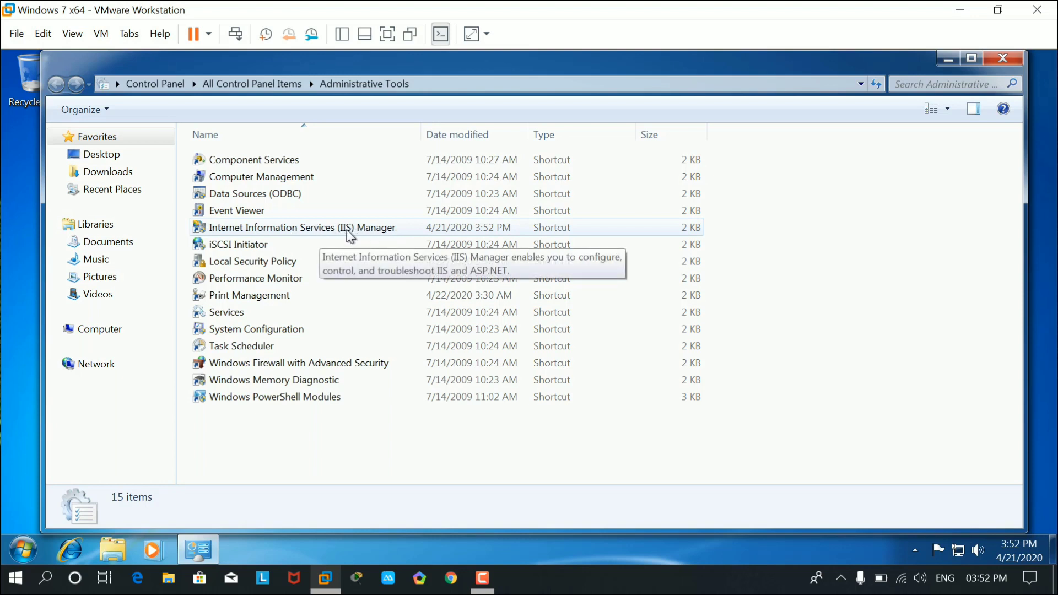
double_click(325, 229)
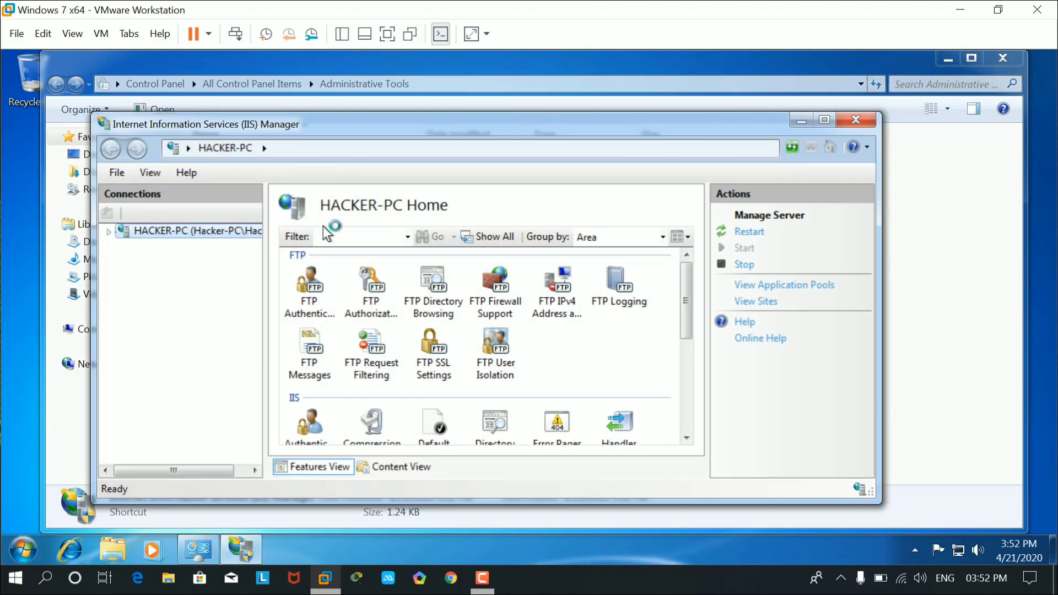
Maximize IIS Manager, expand the server's Sites node, and choose Add FTP Site.
click(825, 120)
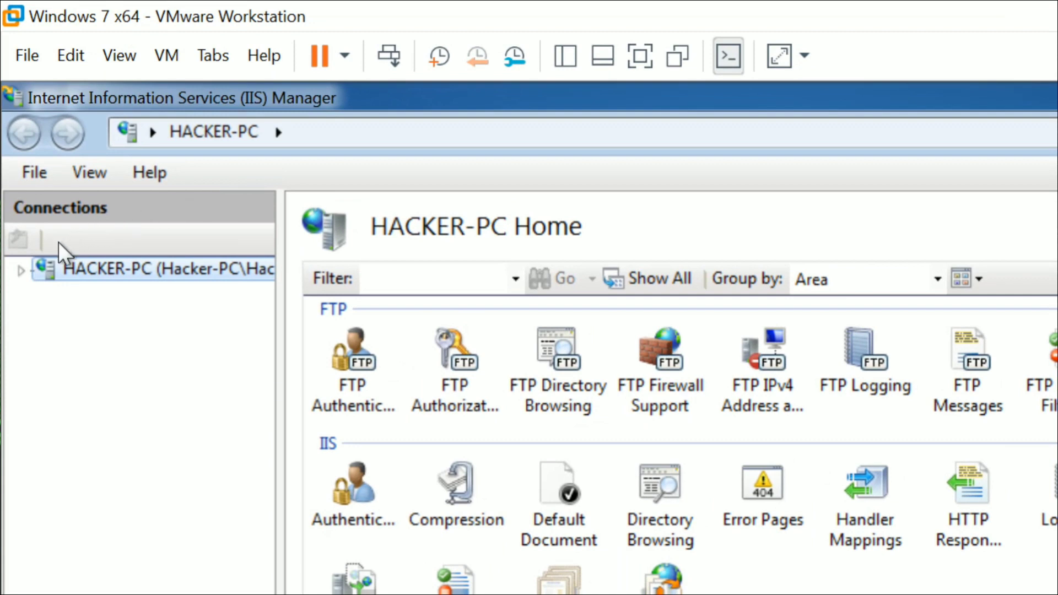
click(21, 270)
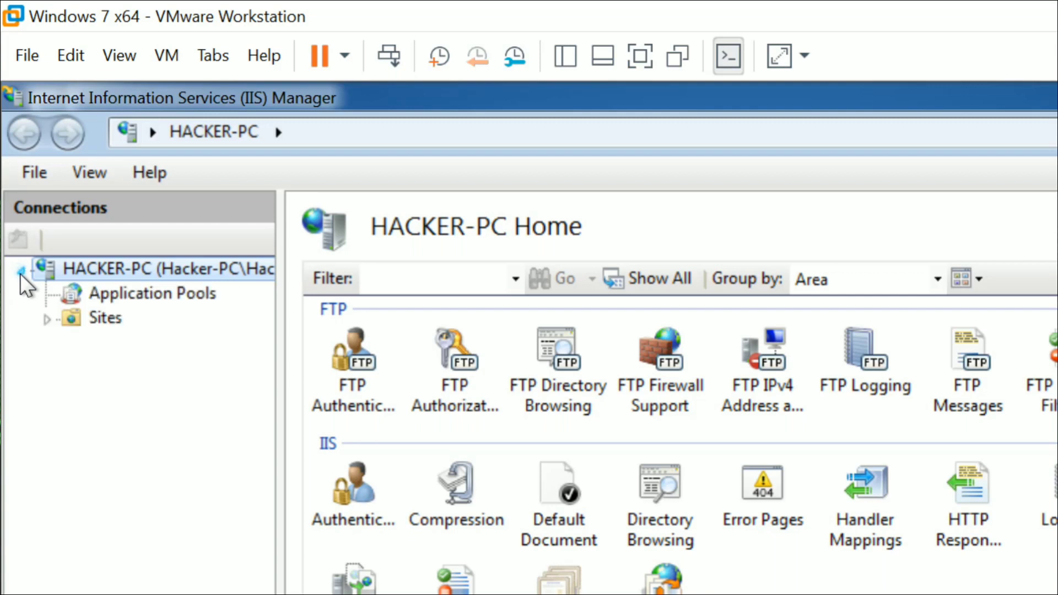
click(52, 316)
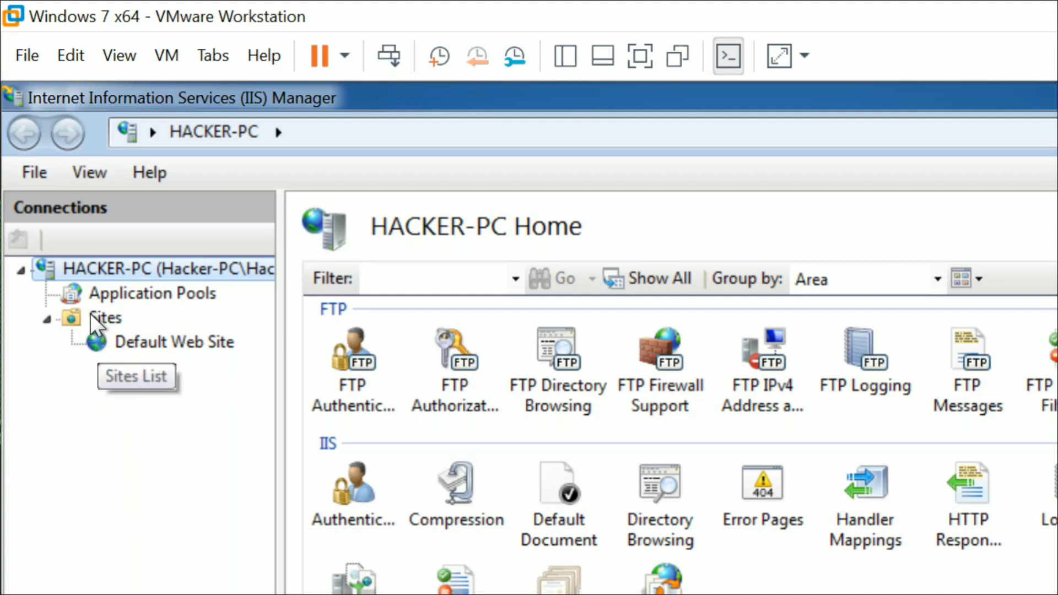
click(108, 316)
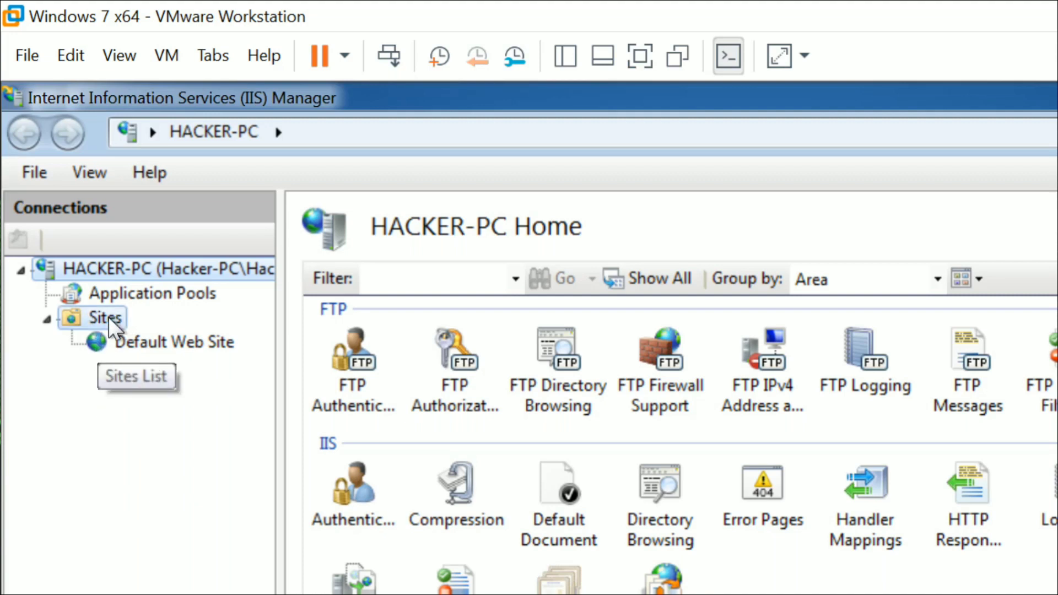
right_click(108, 316)
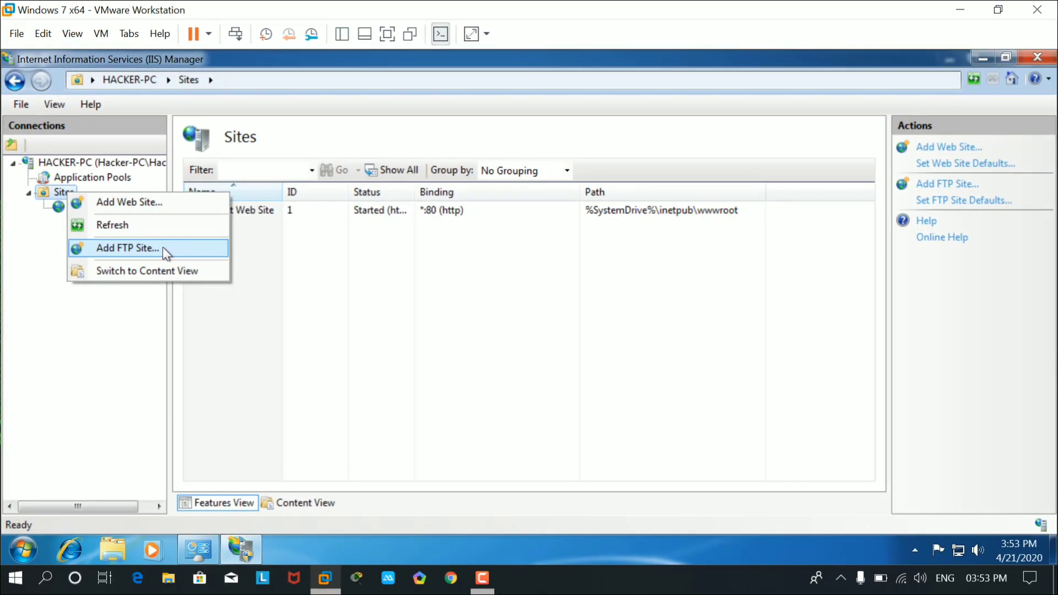
click(163, 248)
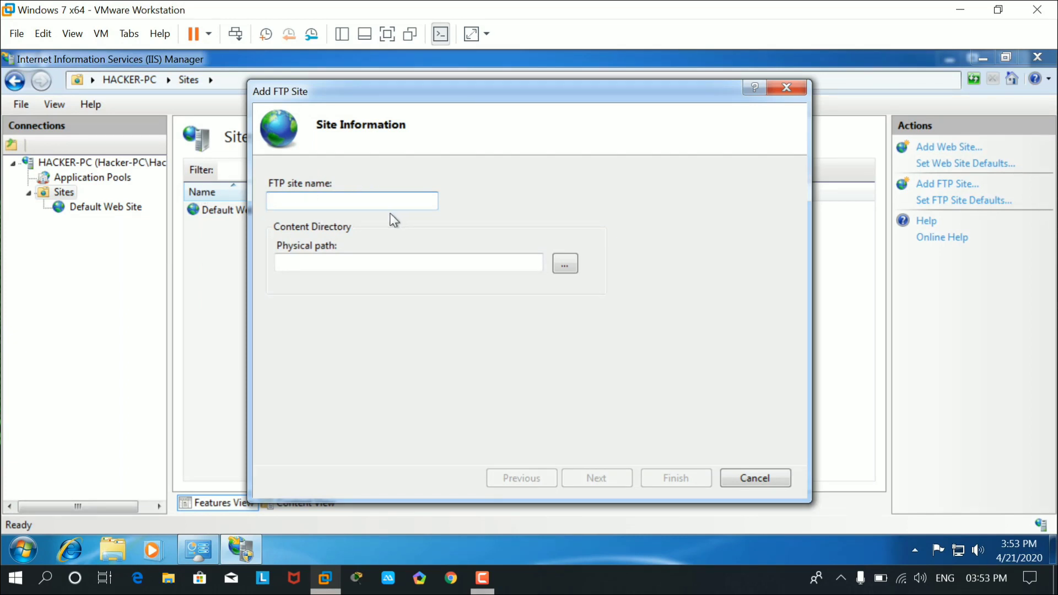
Name the FTP site, set its physical path to D:\, and advance to binding settings.
text(sandeep)
click(568, 265)
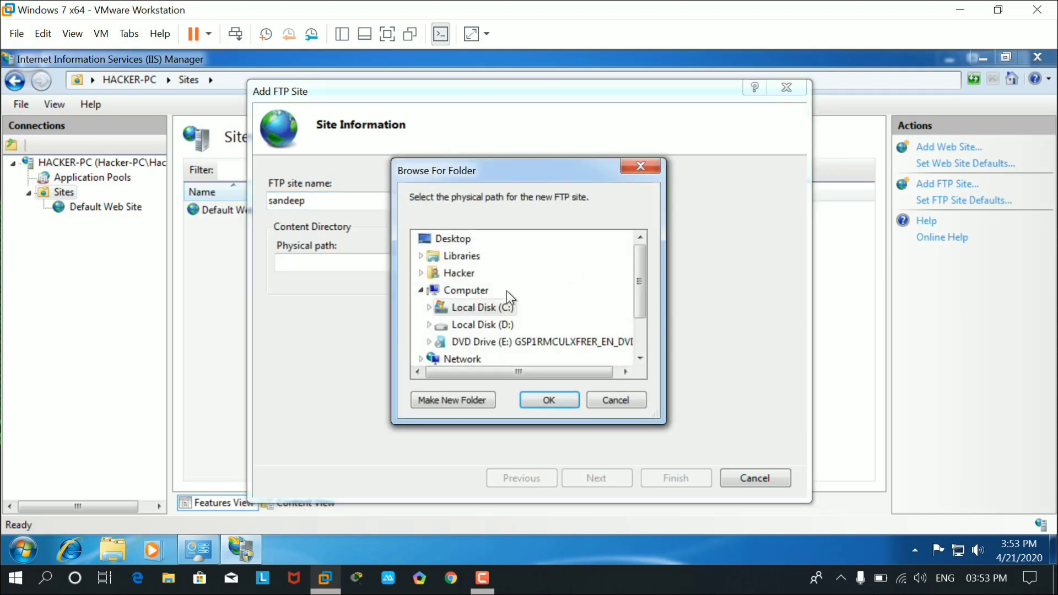
click(489, 331)
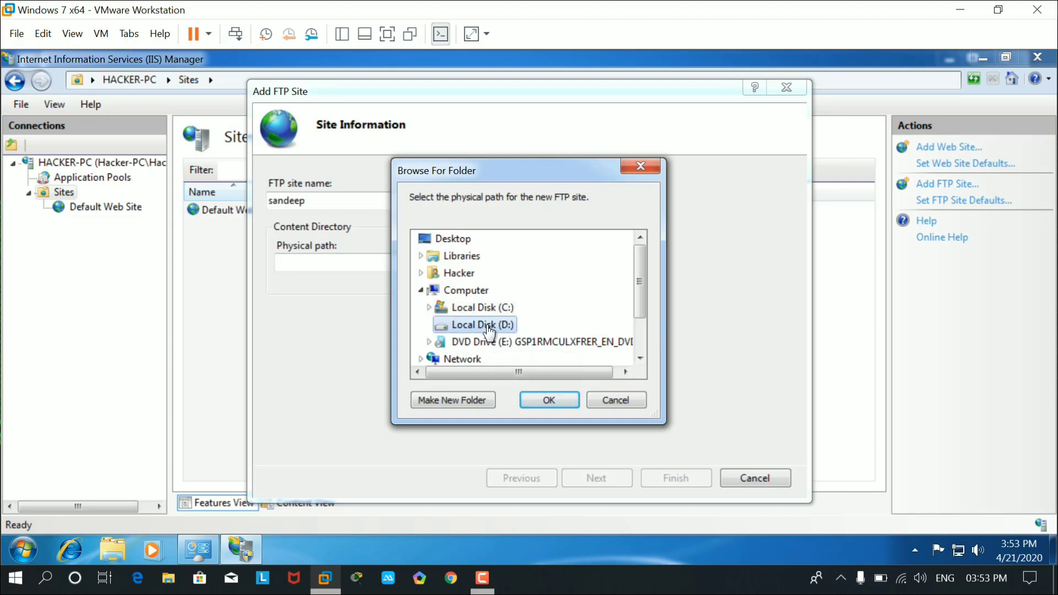
click(539, 395)
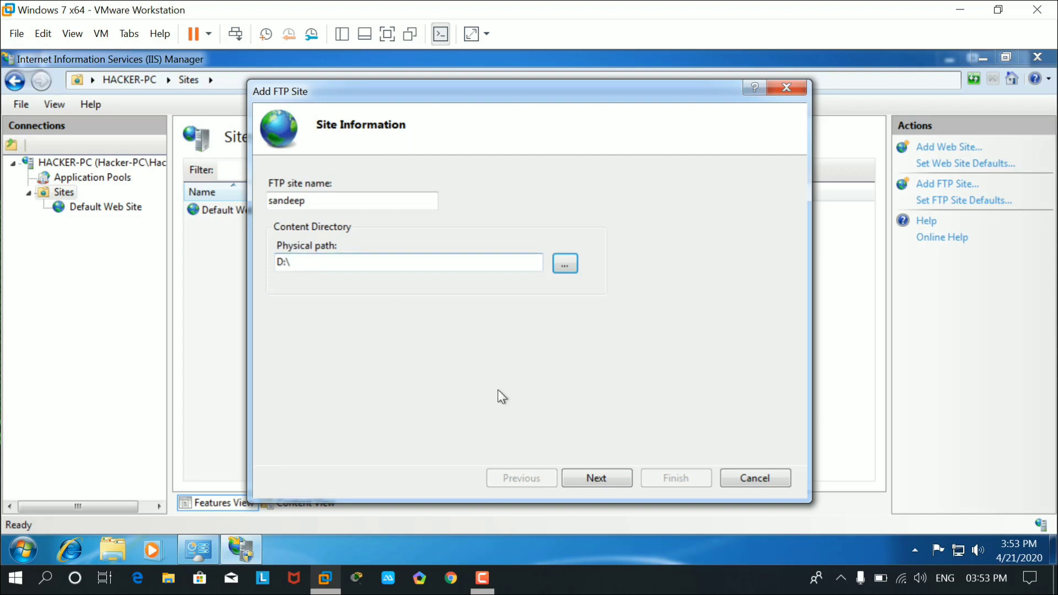
click(608, 480)
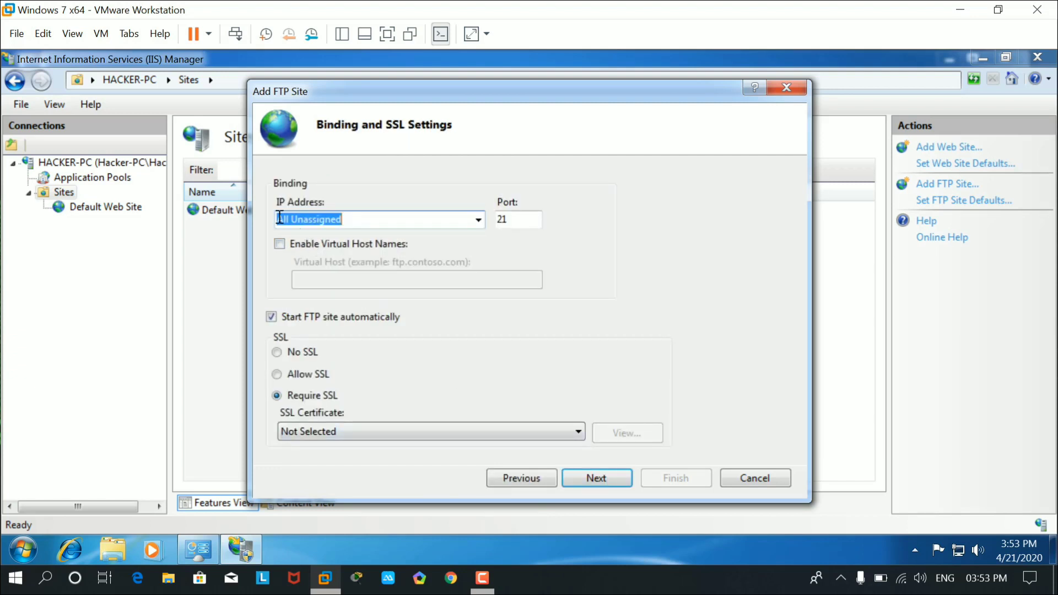
Bind the site to 192.168.0.109 on port 21 with No SSL, then advance.
click(478, 220)
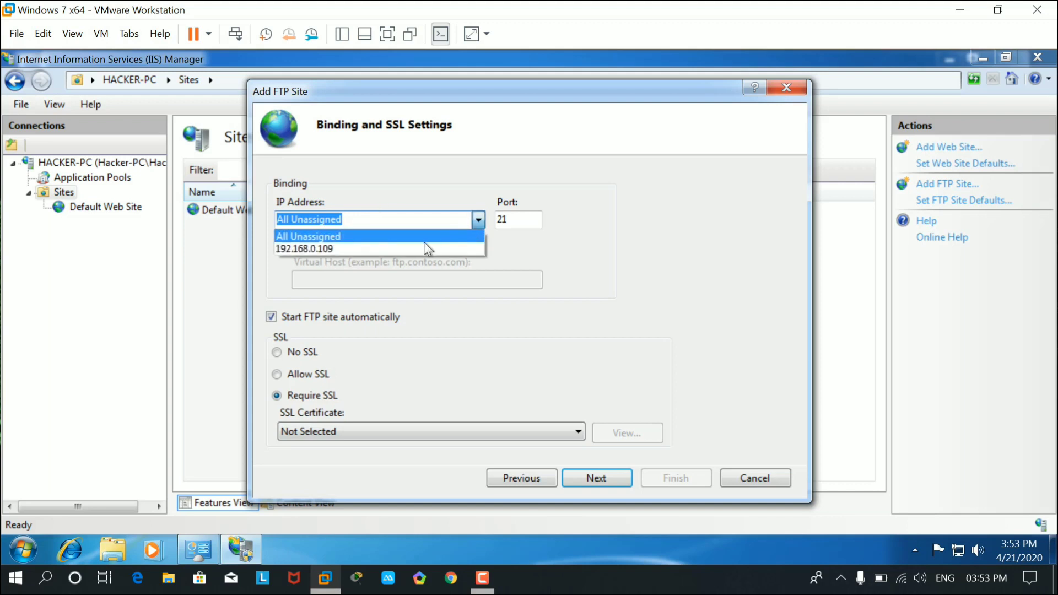
click(403, 249)
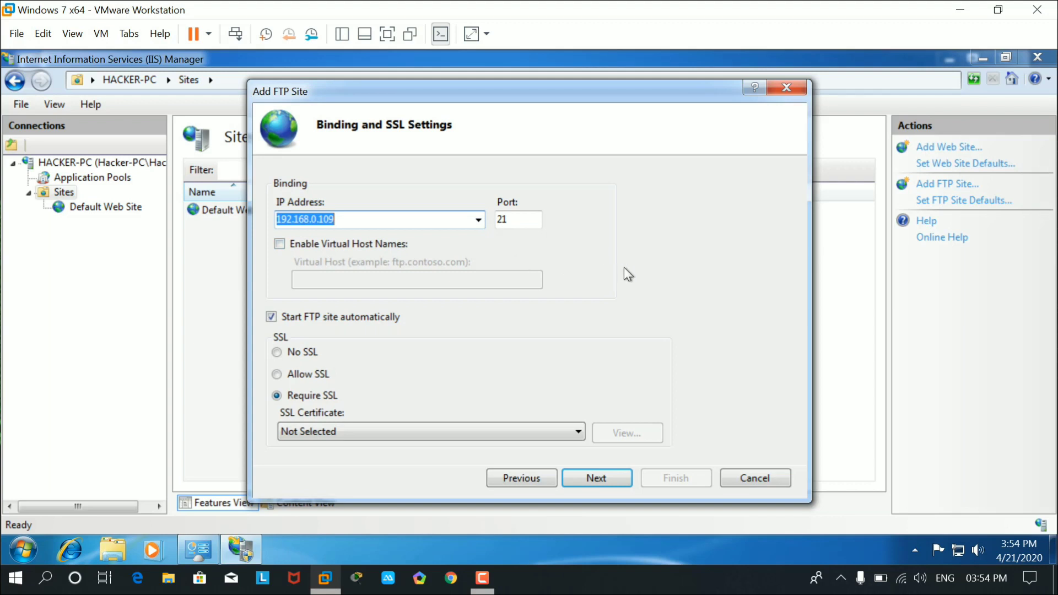
click(481, 223)
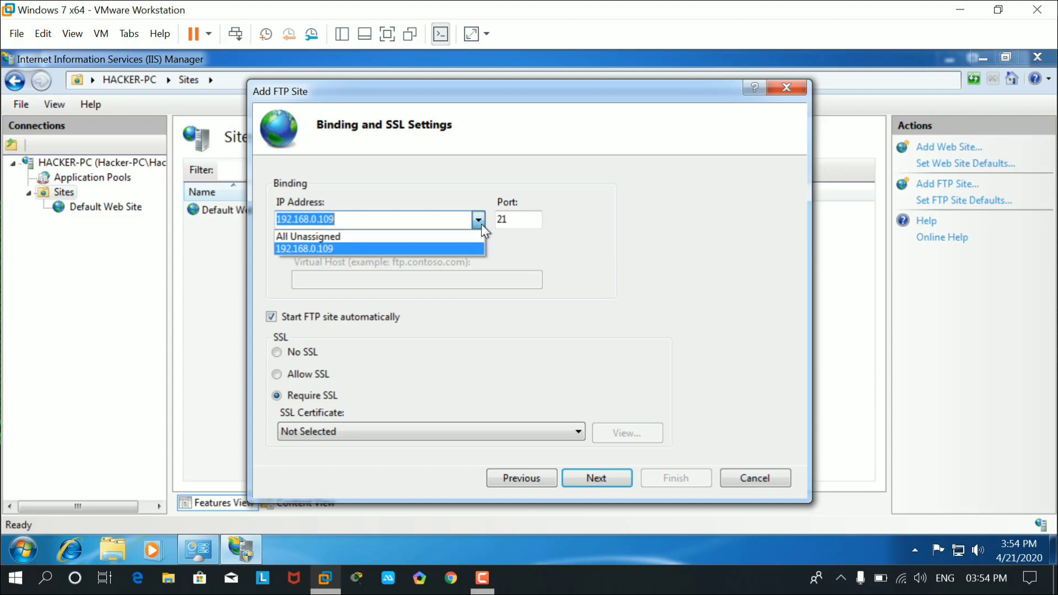
click(333, 251)
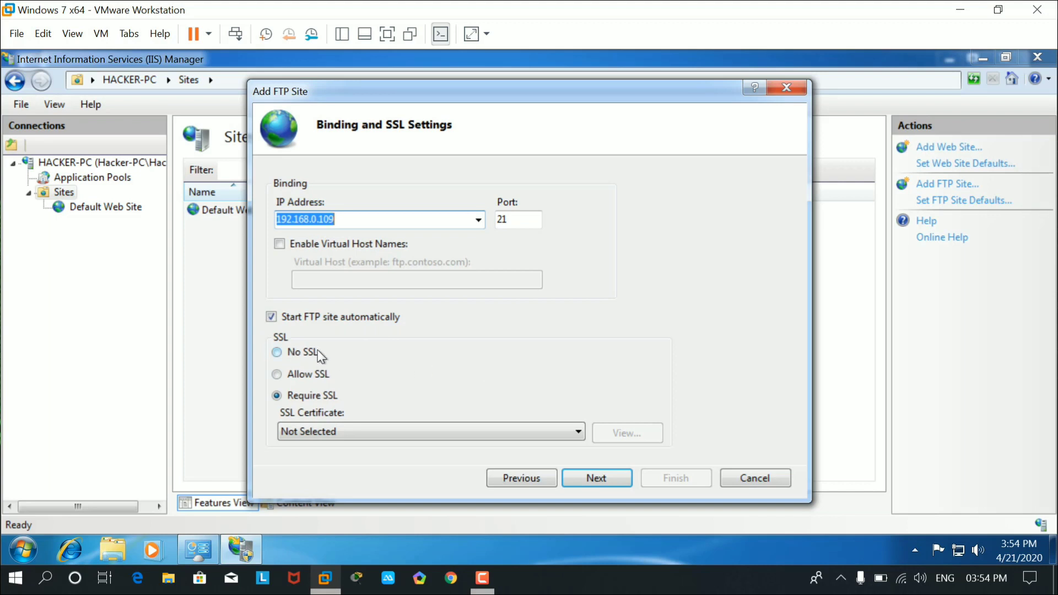
click(302, 356)
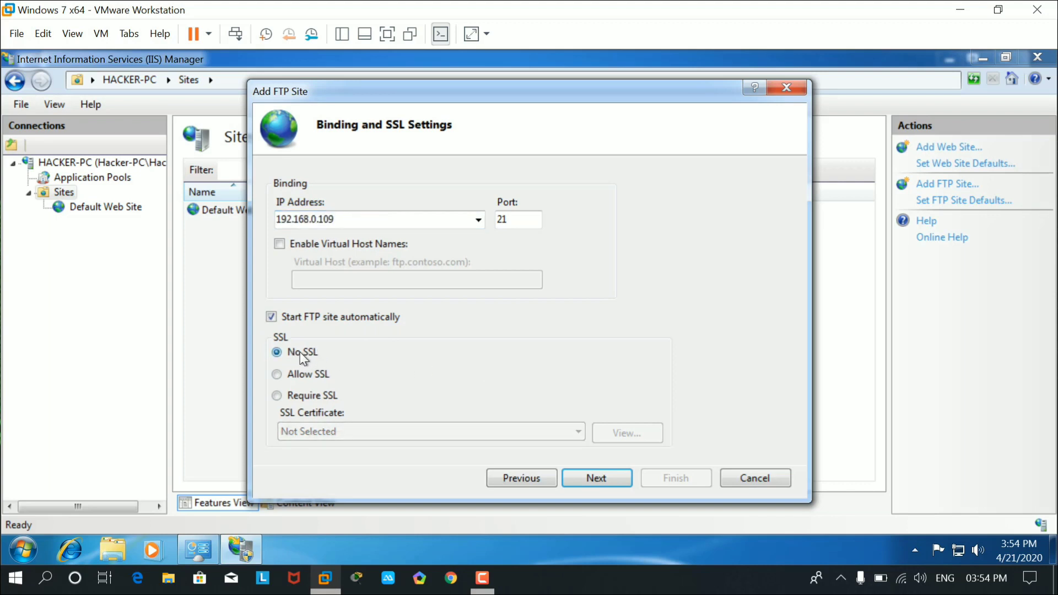
click(606, 479)
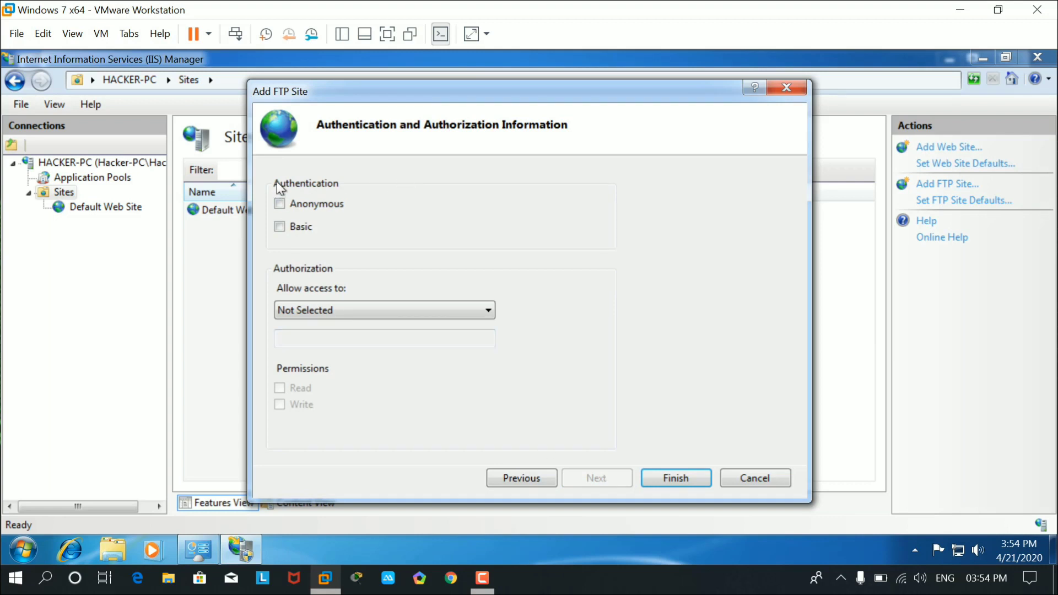
Enable Basic authentication with Read access for All users, finish the wizard, and close IIS Manager.
click(288, 230)
click(323, 310)
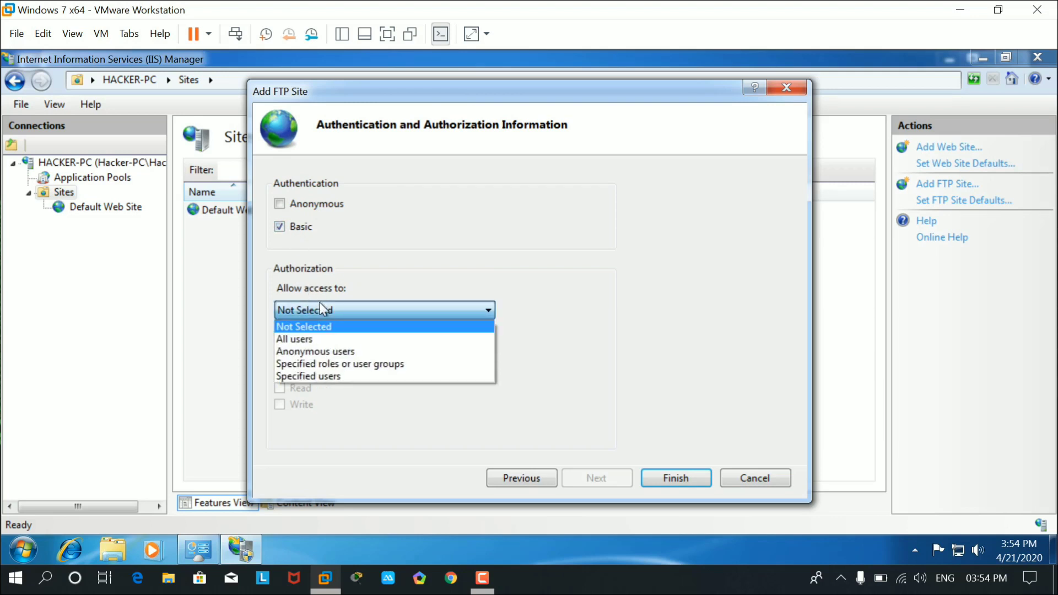
click(322, 340)
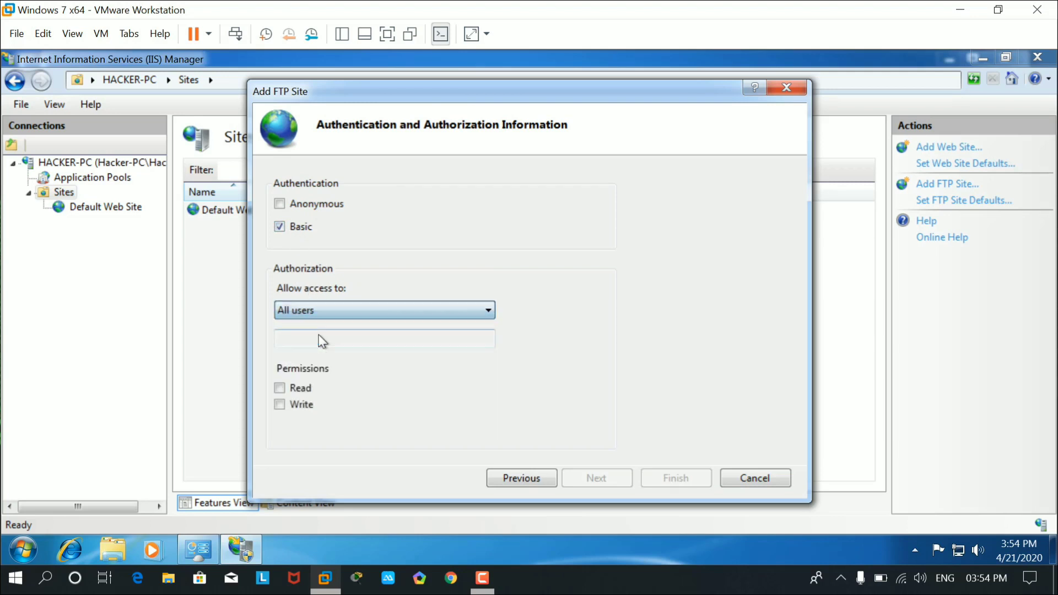
click(280, 388)
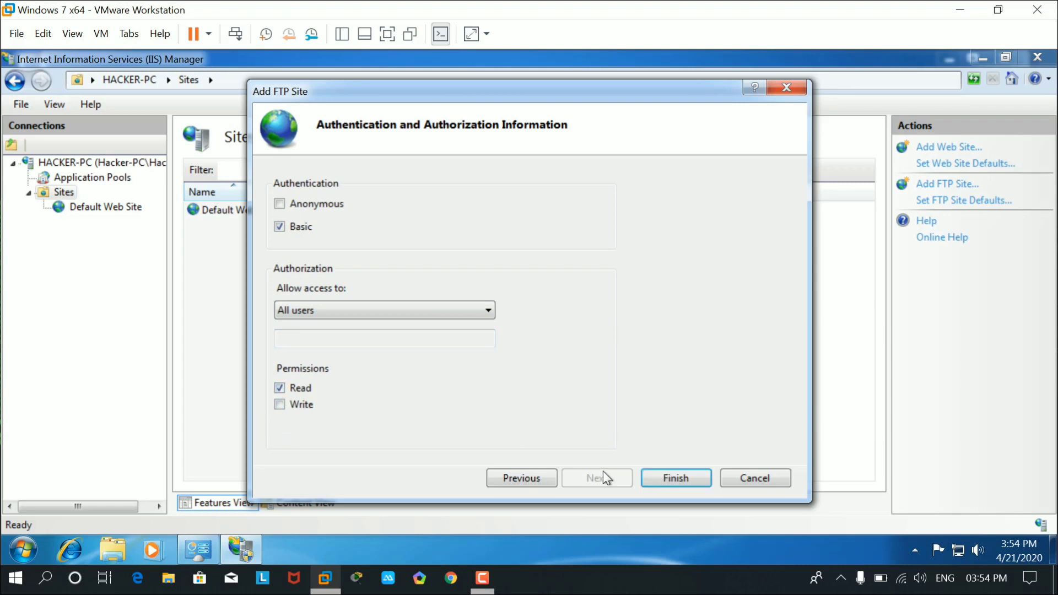
click(684, 478)
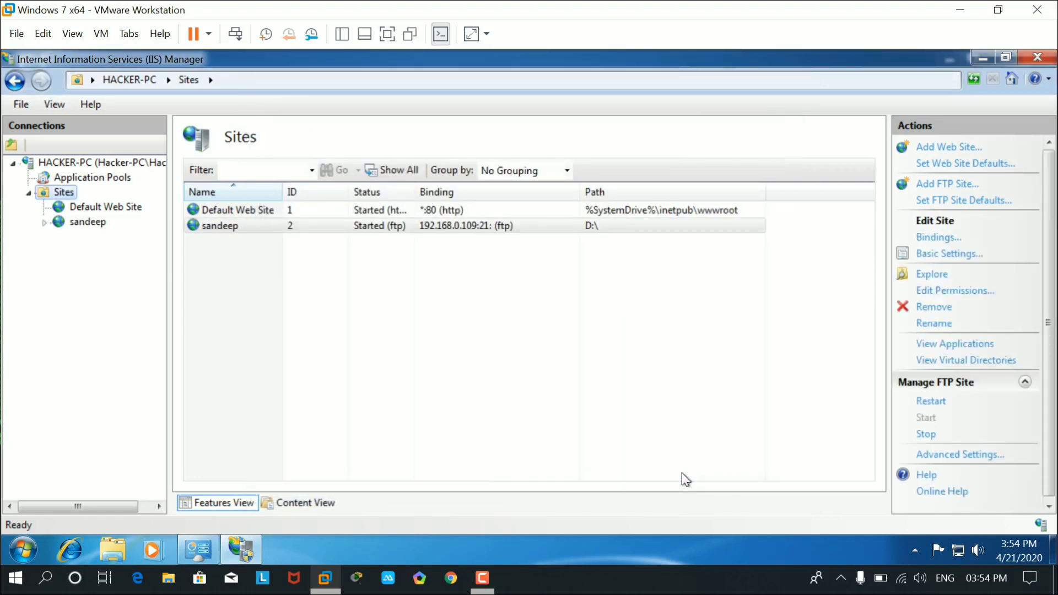
click(1039, 58)
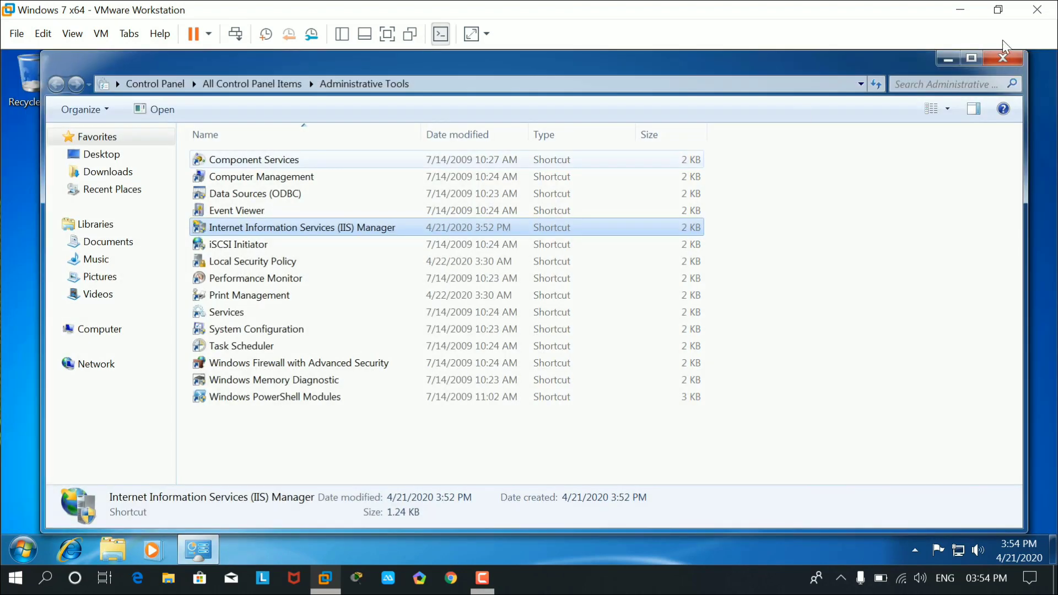
Close Administrative Tools, refresh the desktop, and run cmd from the Run dialog.
click(1013, 58)
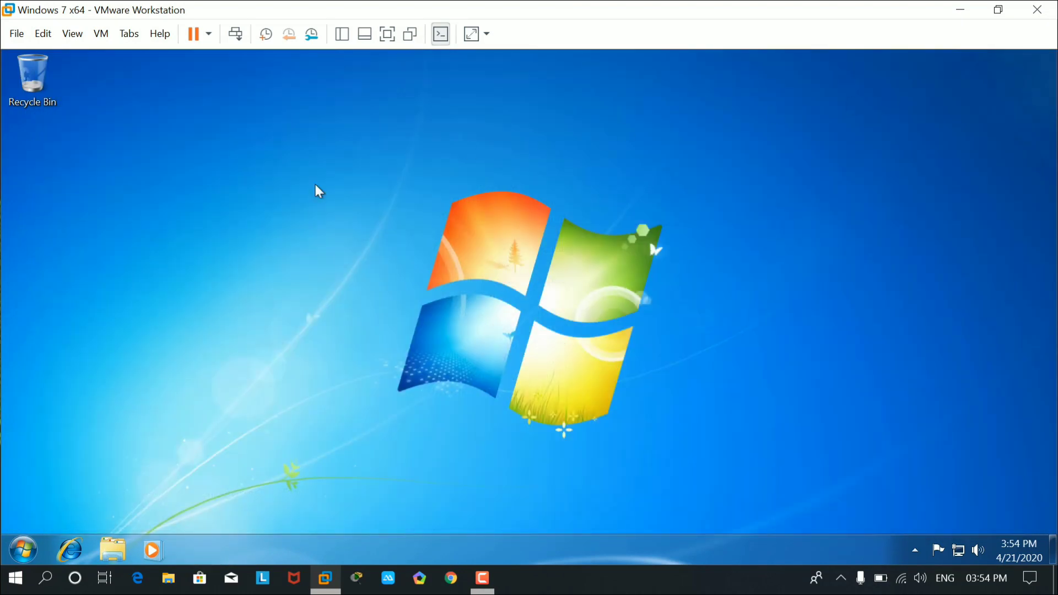
right_click(207, 165)
click(255, 203)
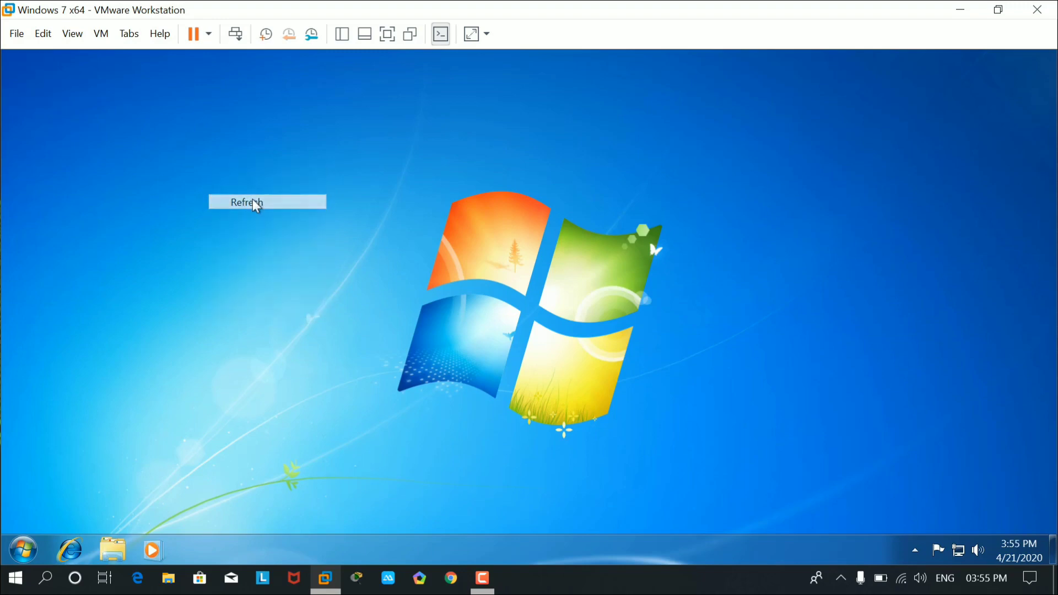
key(super+r)
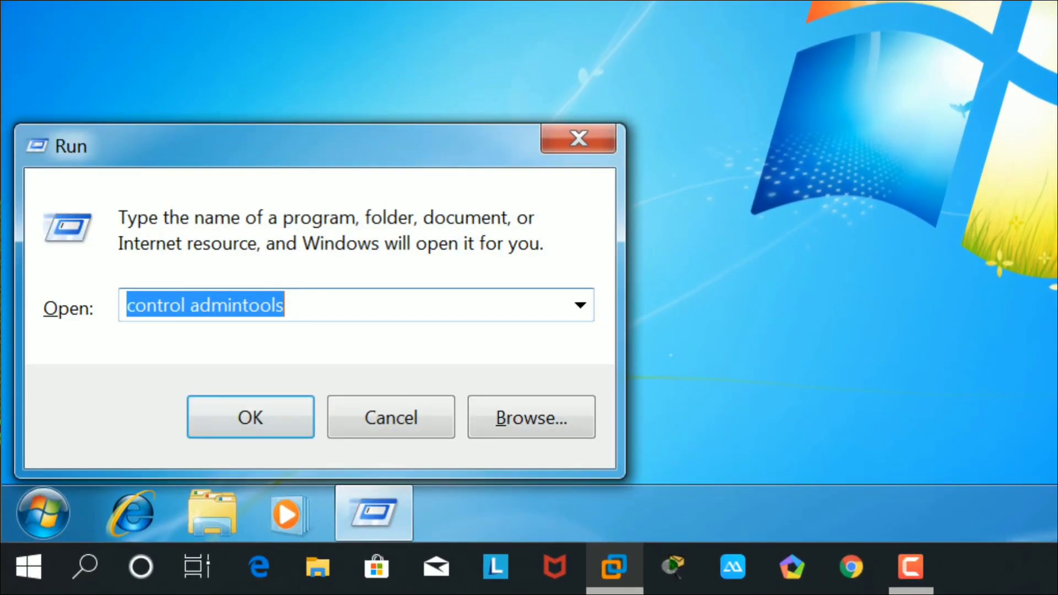
text(cmd)
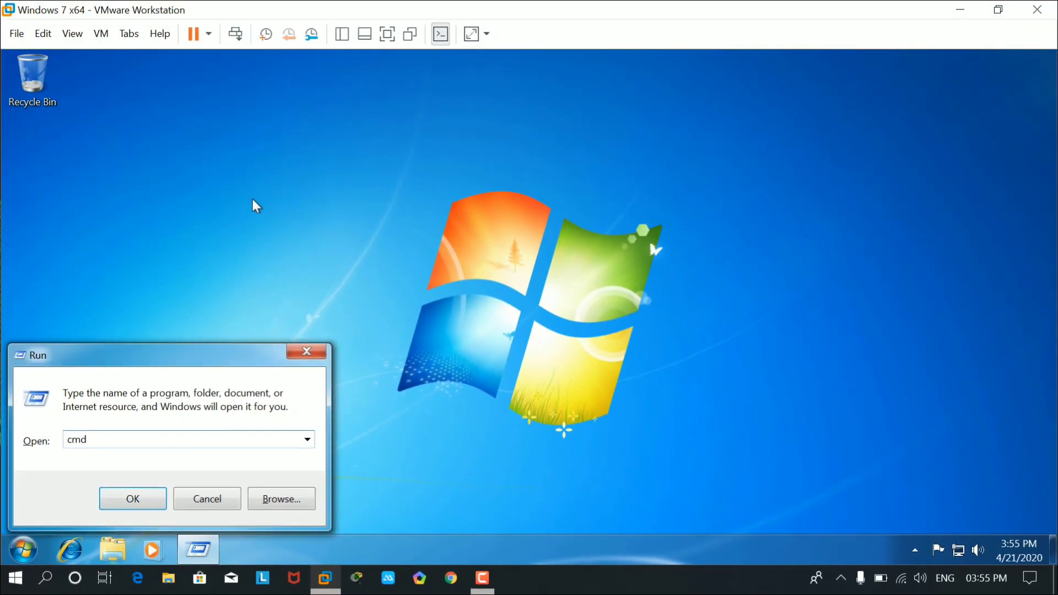
key(Return)
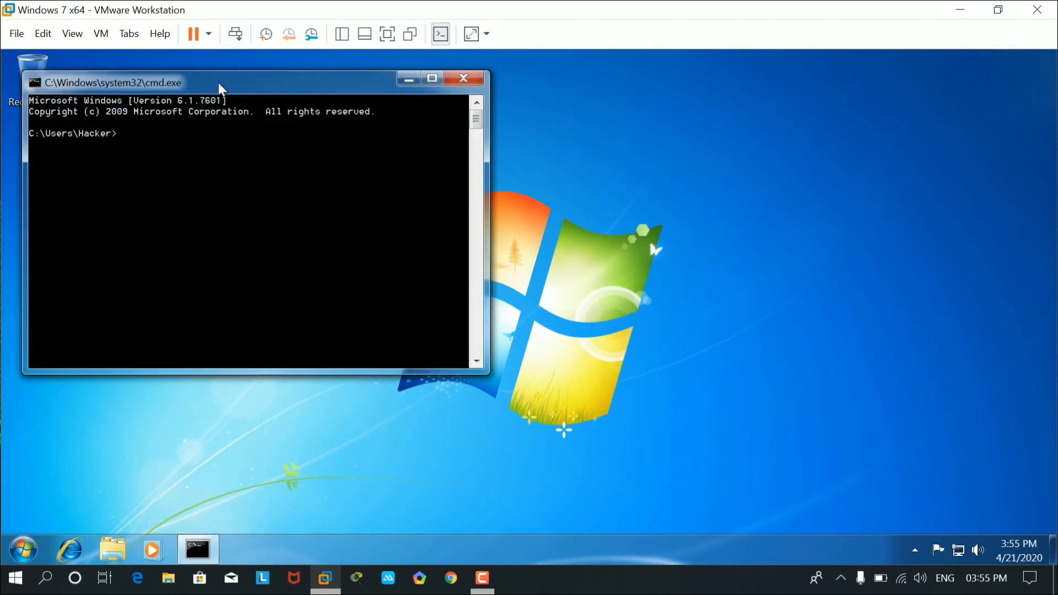
Move the command window aside and run ipconfig.
drag(217, 78, 441, 115)
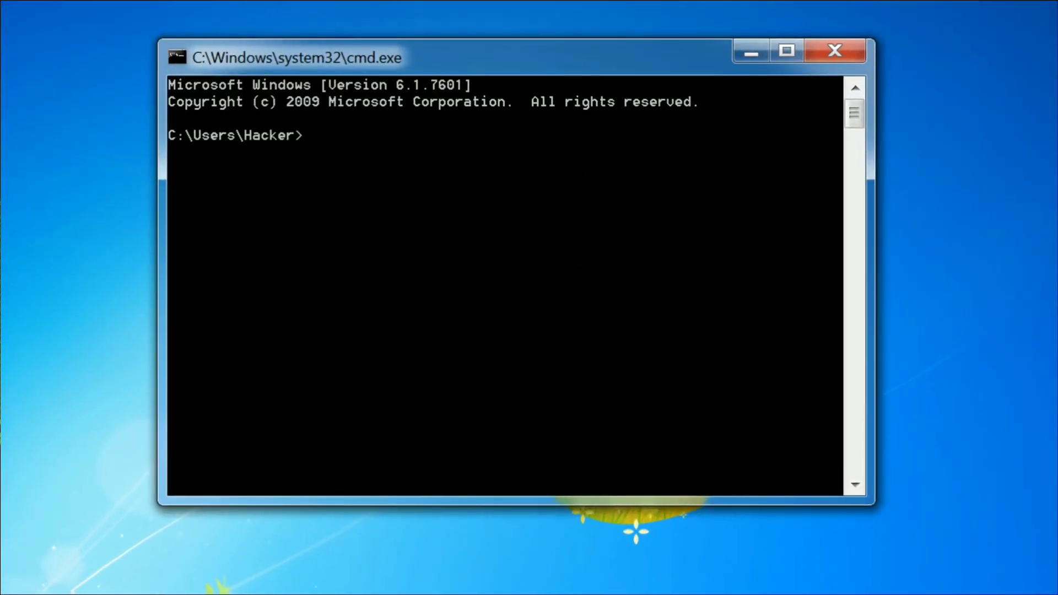
text(ipconfig)
key(Return)
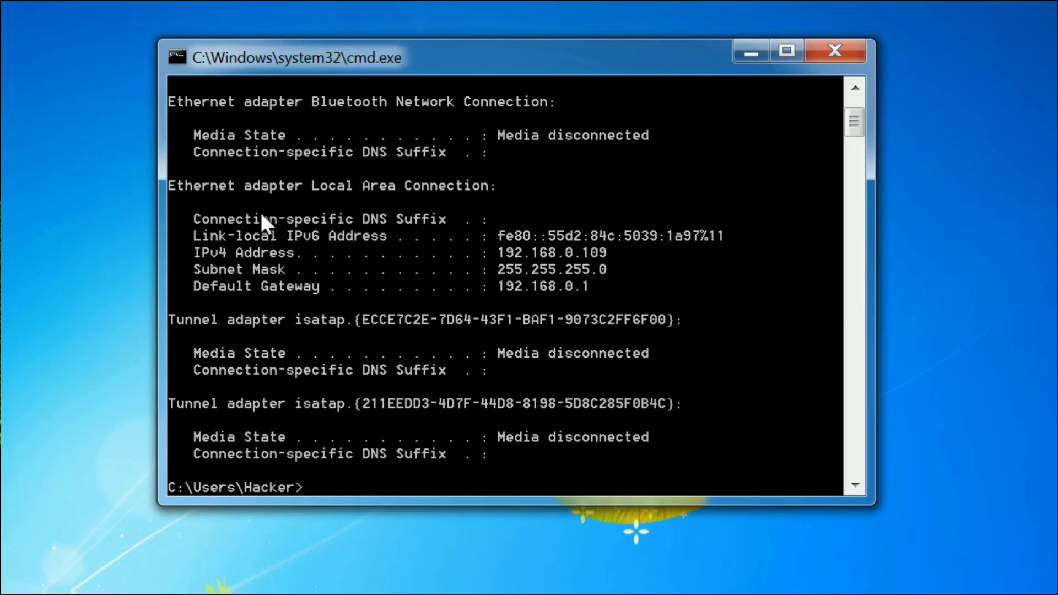
Copy the IPv4 address 192.168.0.109 from the output and close the command prompt.
right_click(223, 254)
click(237, 269)
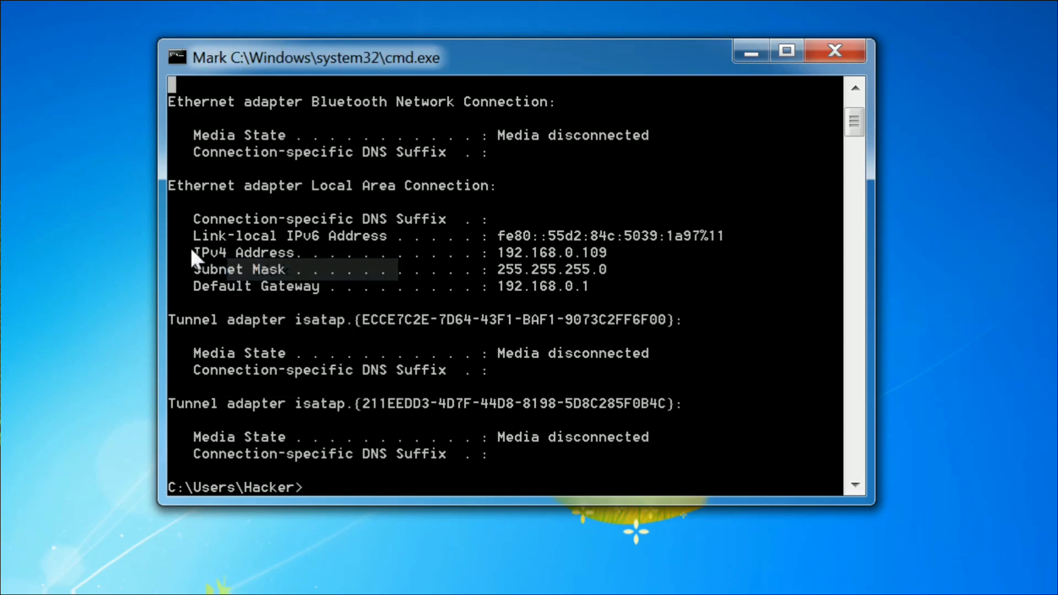
drag(188, 249, 608, 254)
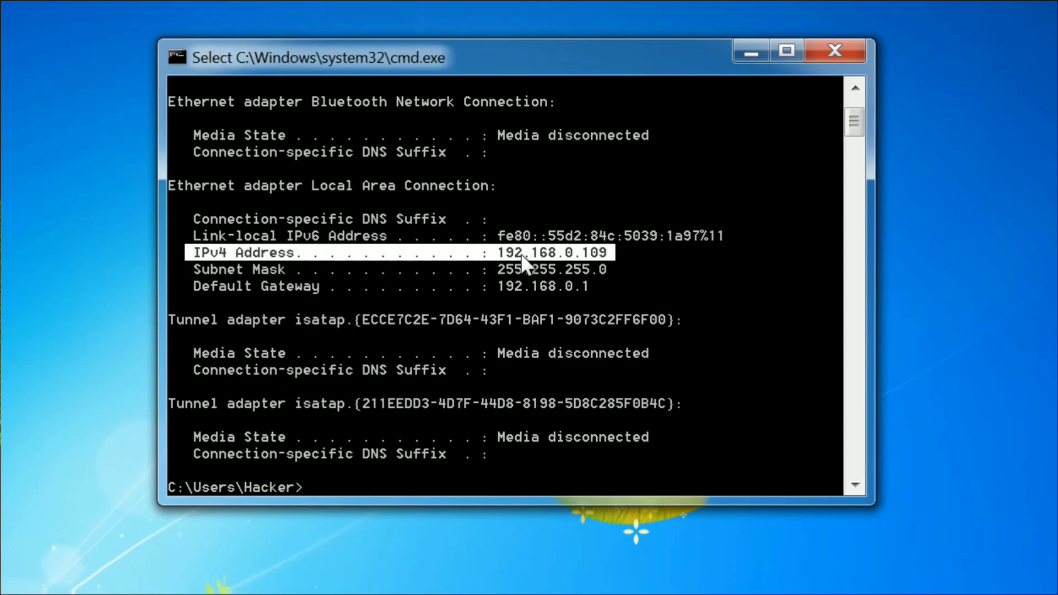
click(692, 270)
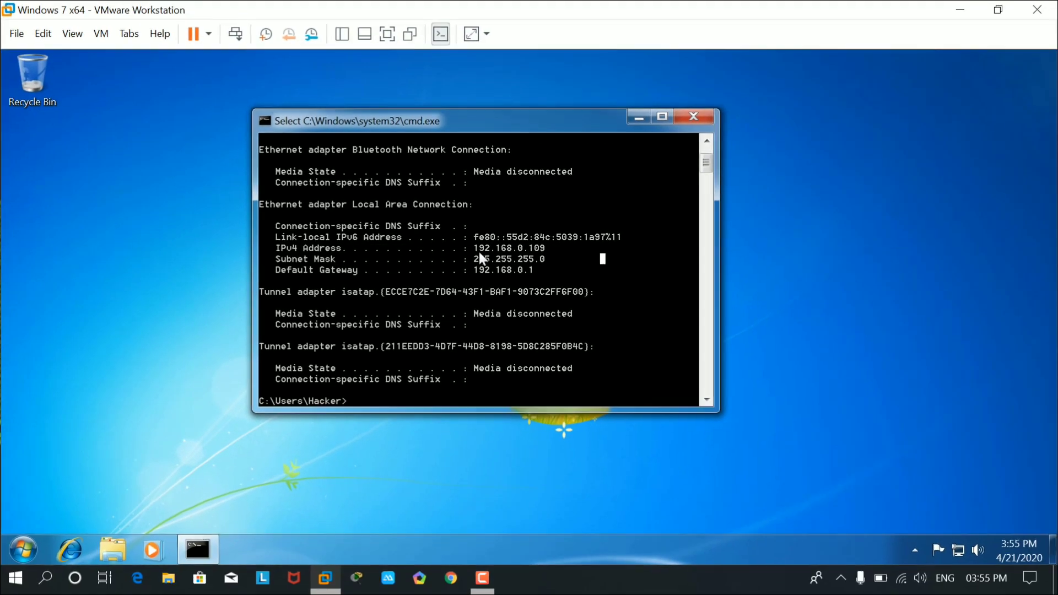
drag(472, 249, 550, 250)
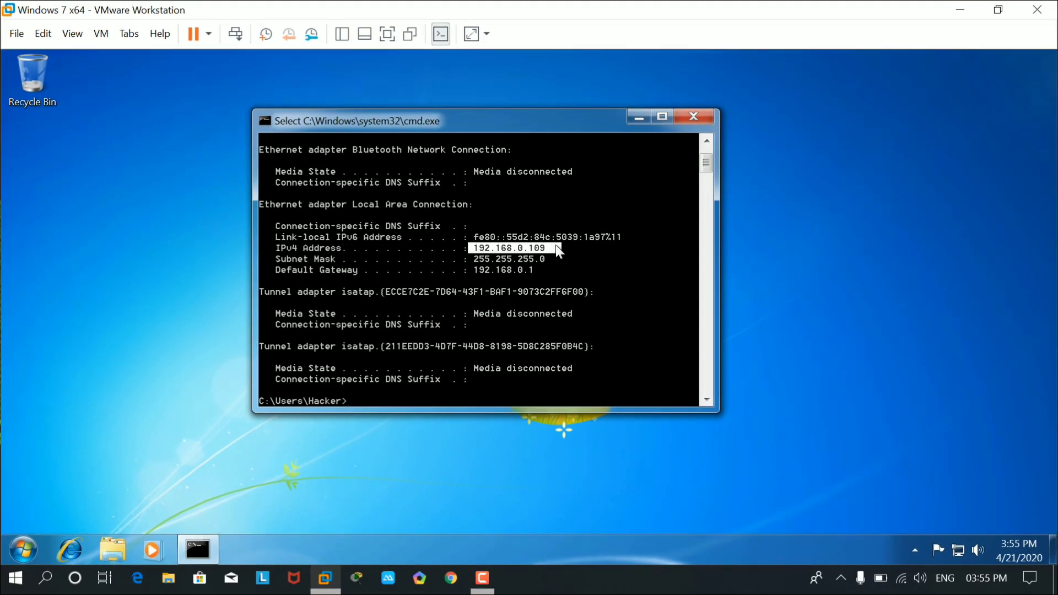
right_click(556, 245)
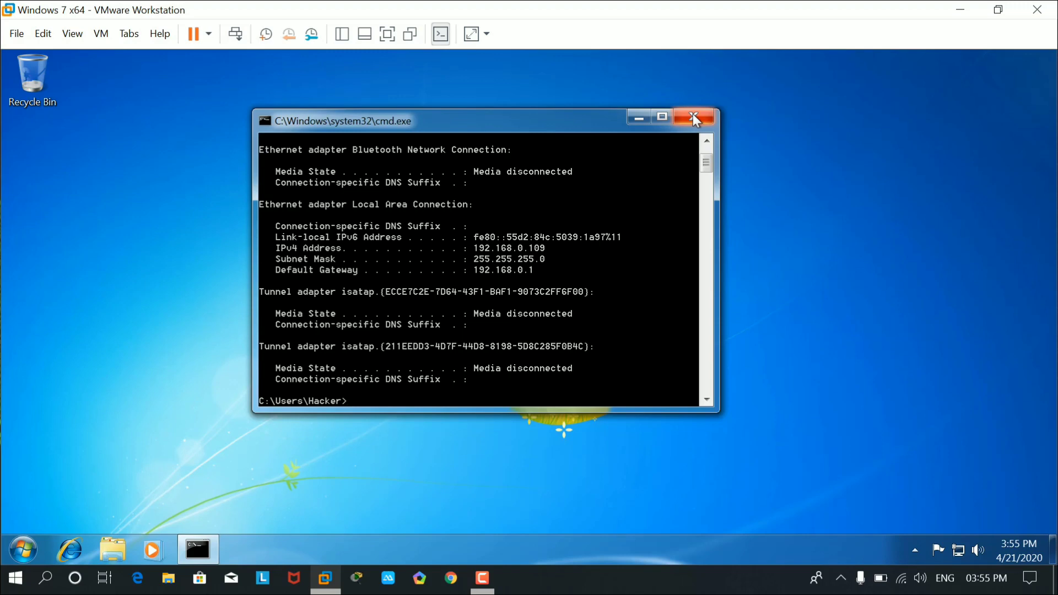
click(693, 117)
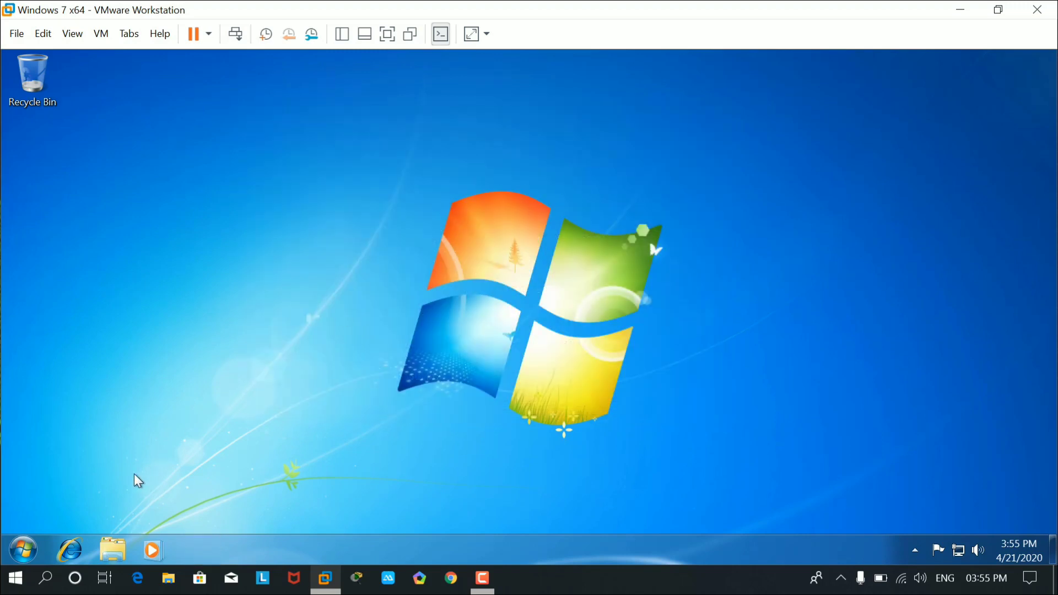
In the VM's Windows Explorer, go to ftp://192.168.0.109, fixing typos in the address.
click(113, 550)
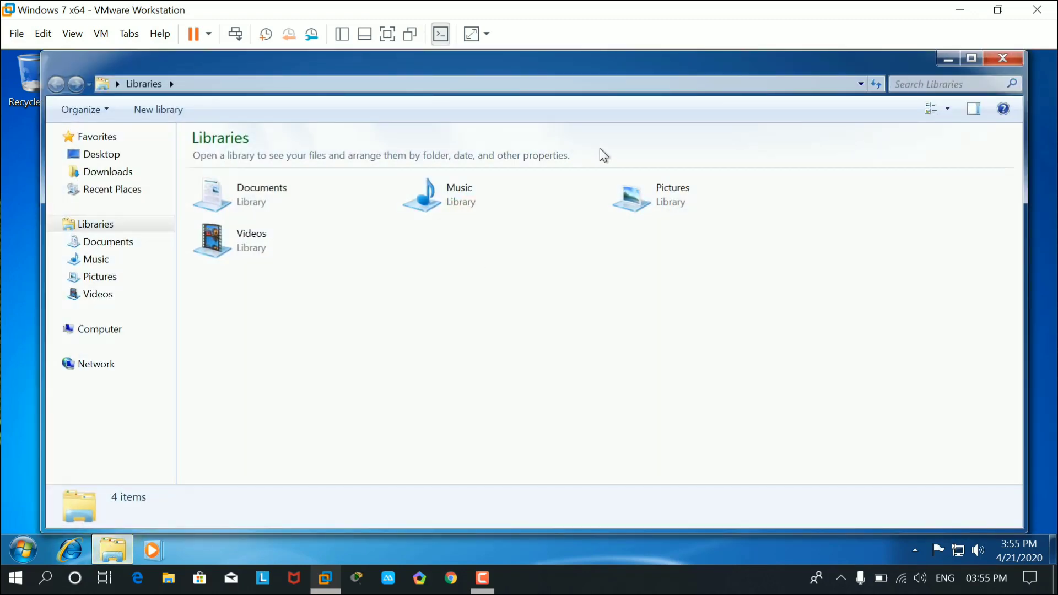
click(408, 87)
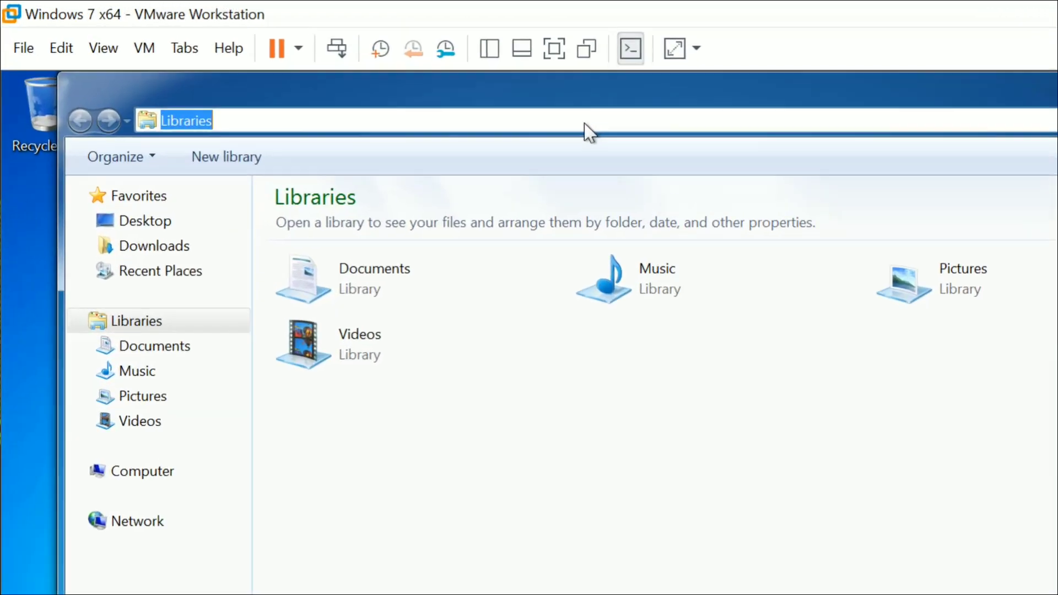
text(ft)
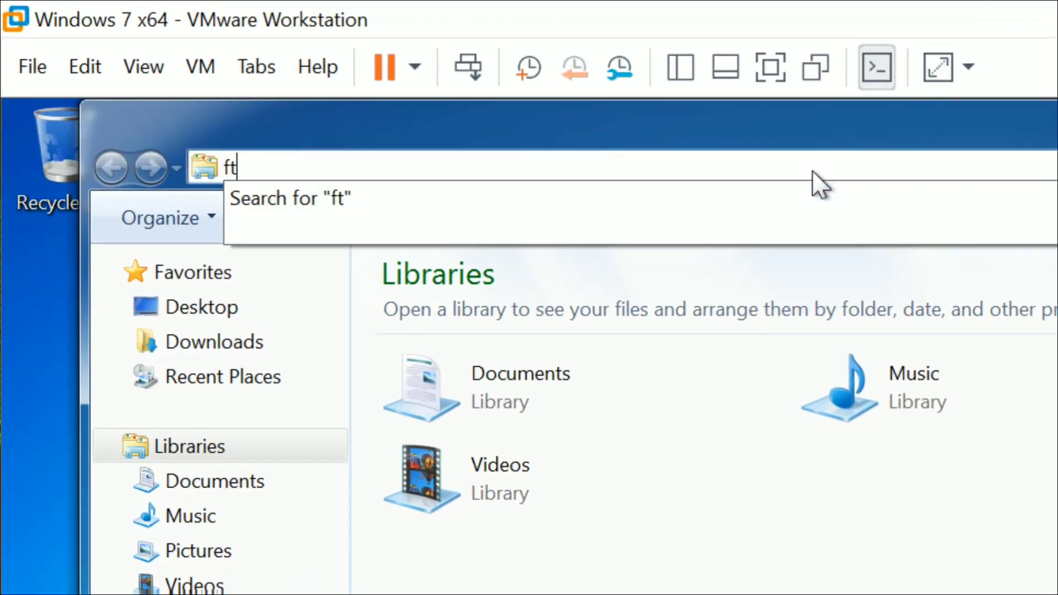
text(:)
key(BackSpace)
key(BackSpace)
key(BackSpace)
text(f)
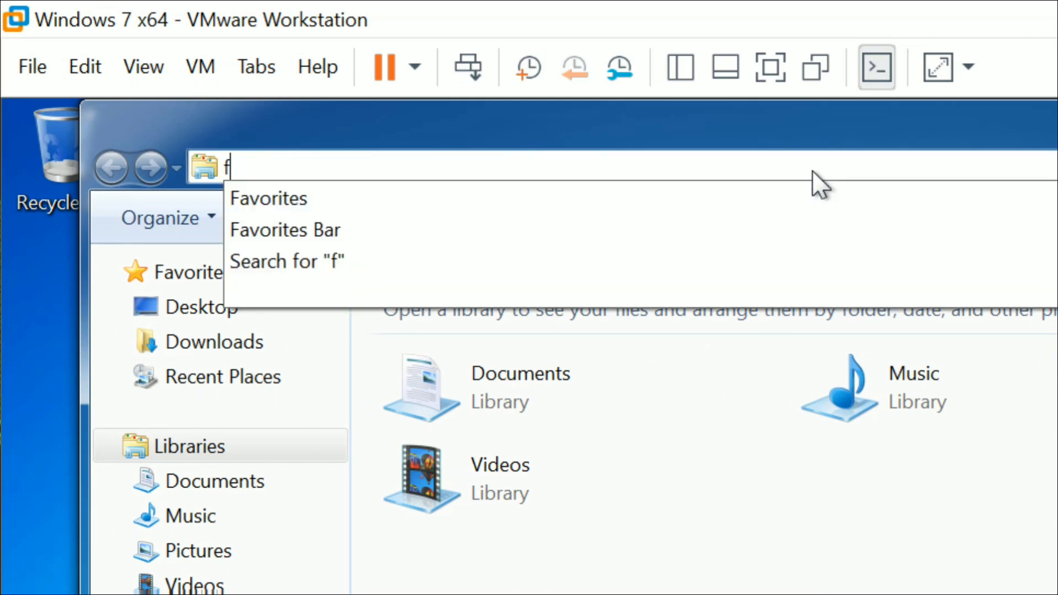
text(tp://192,)
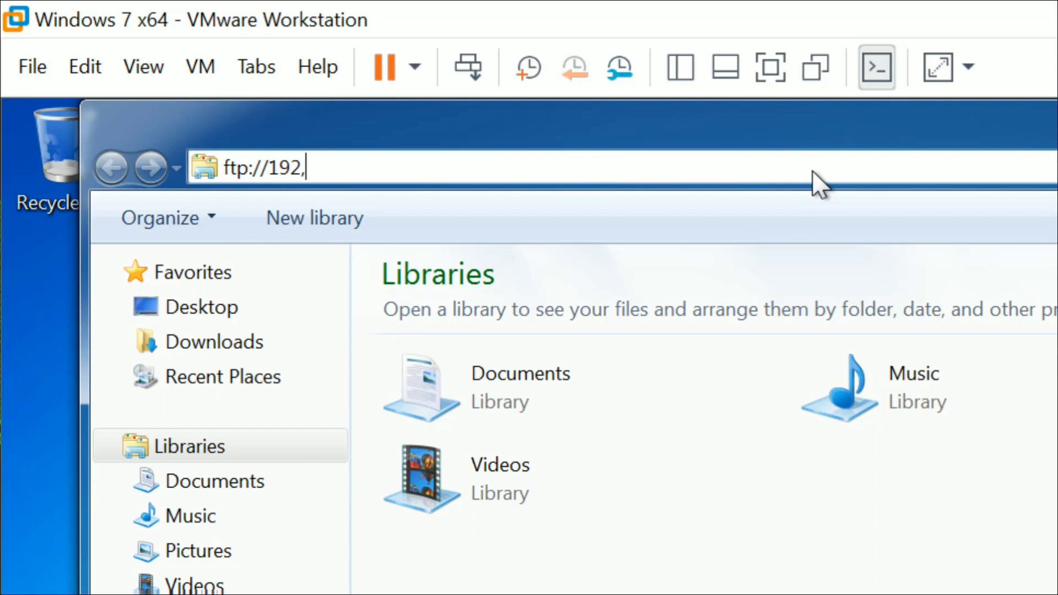
key(BackSpace)
text(.168.0.0)
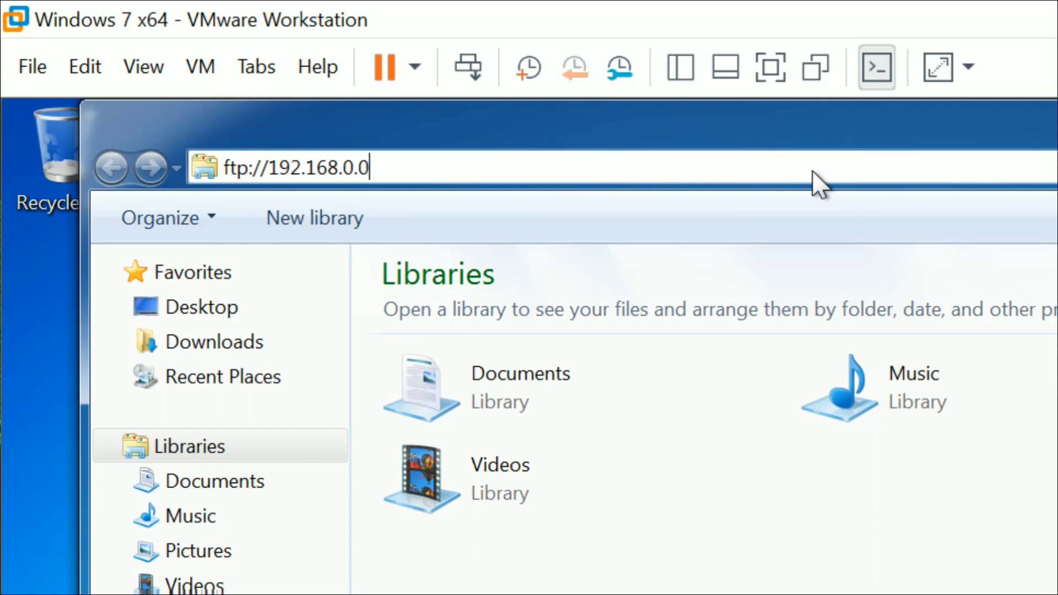
key(BackSpace)
text(109)
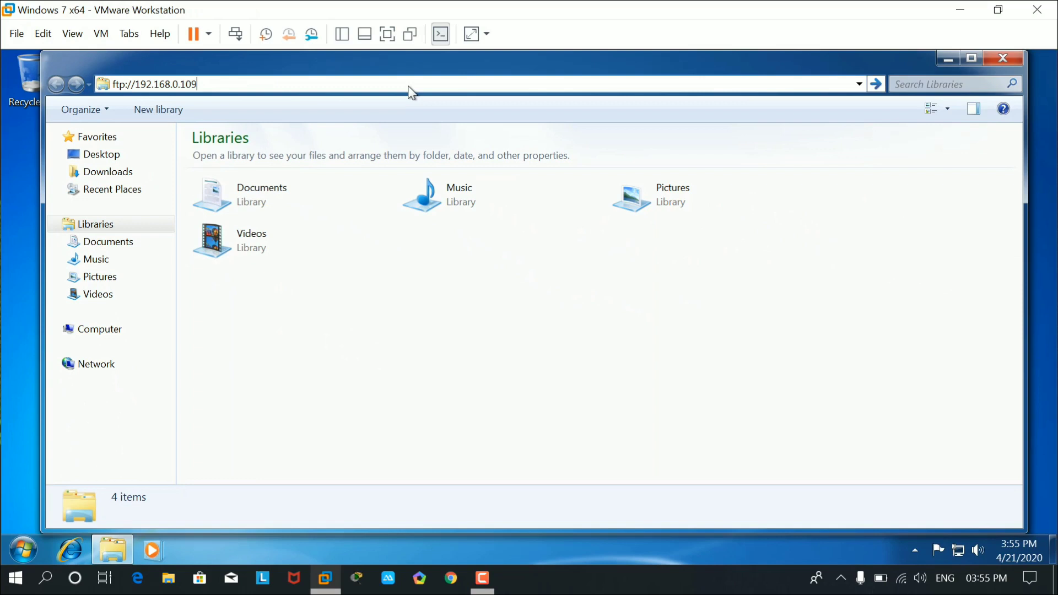
key(Return)
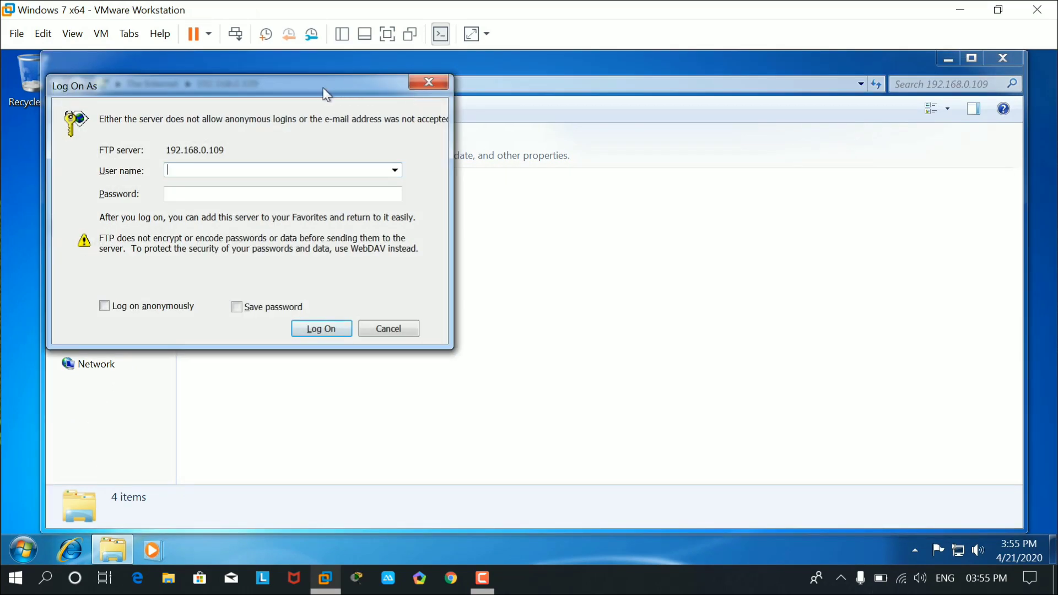
Center the FTP Log On As prompt and enter the FTP user name in the User name box.
drag(319, 90, 562, 121)
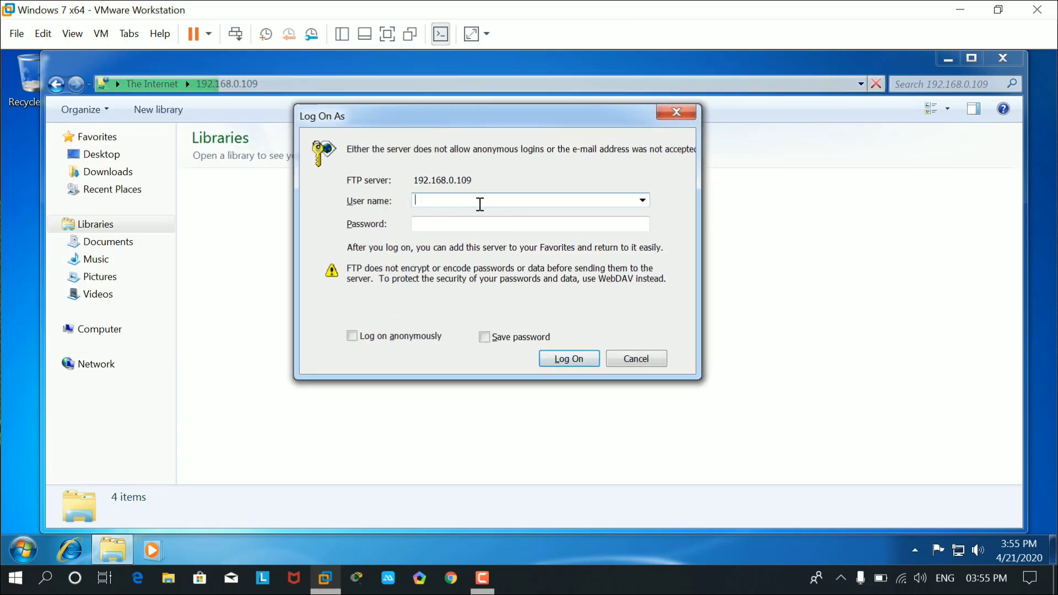
click(26, 551)
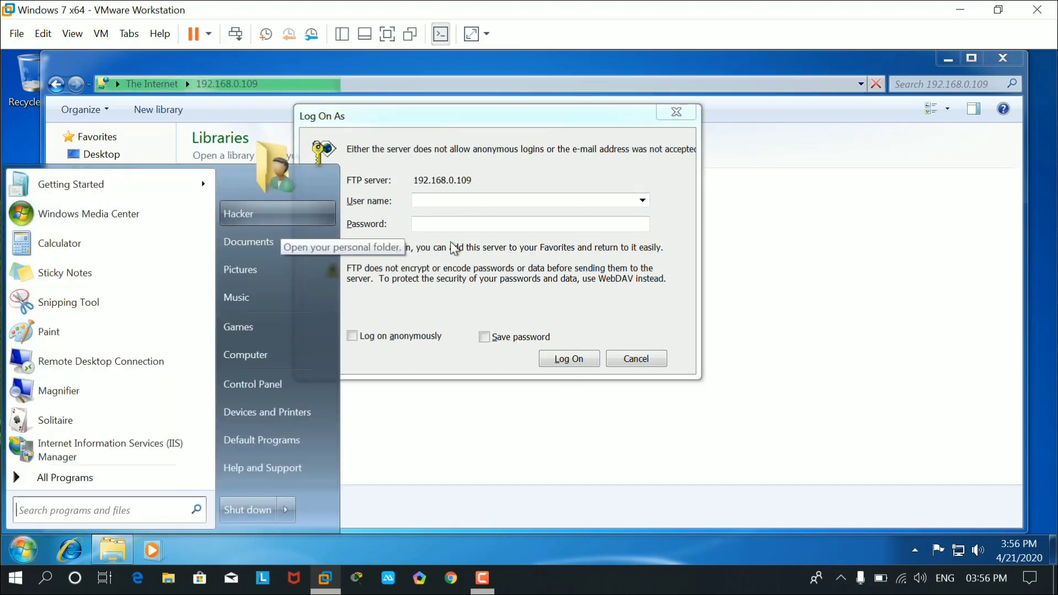
click(498, 203)
text(hacker)
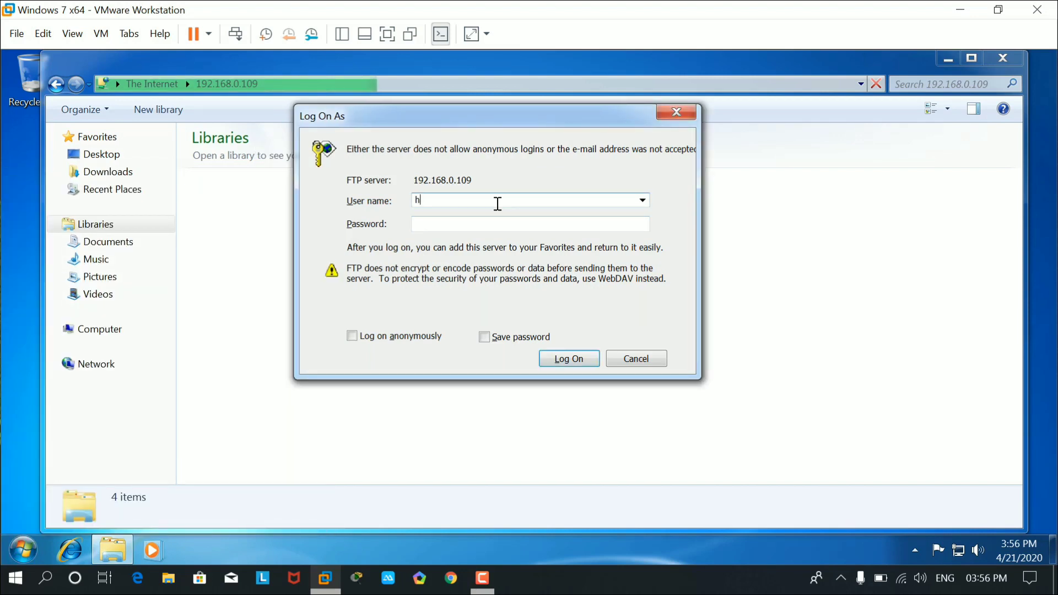
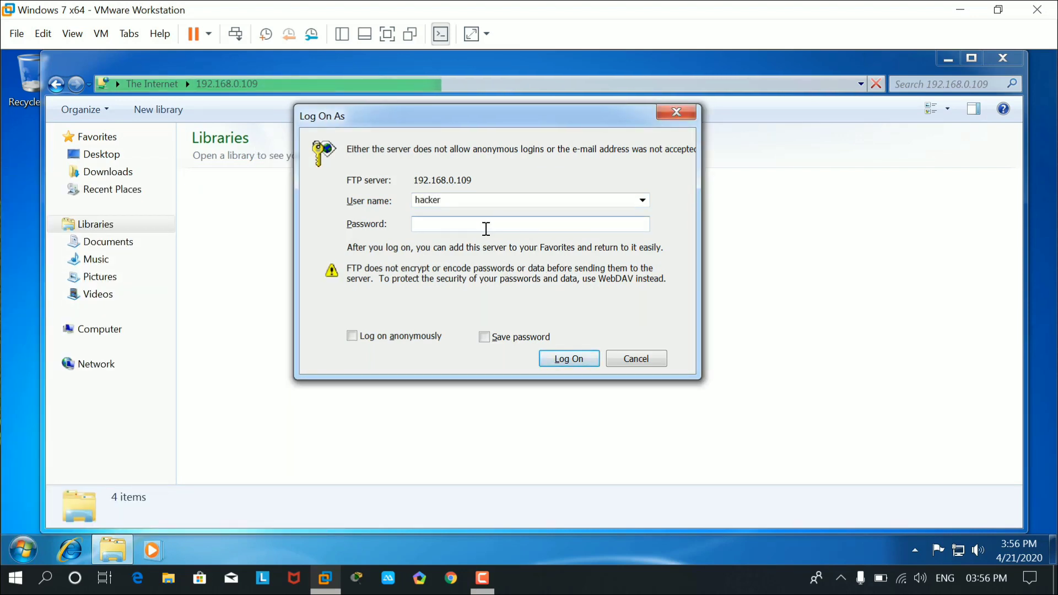
Submit the account password in the Log On As dialog, then close the empty 0-item FTP window.
click(486, 229)
text(12345)
key(Return)
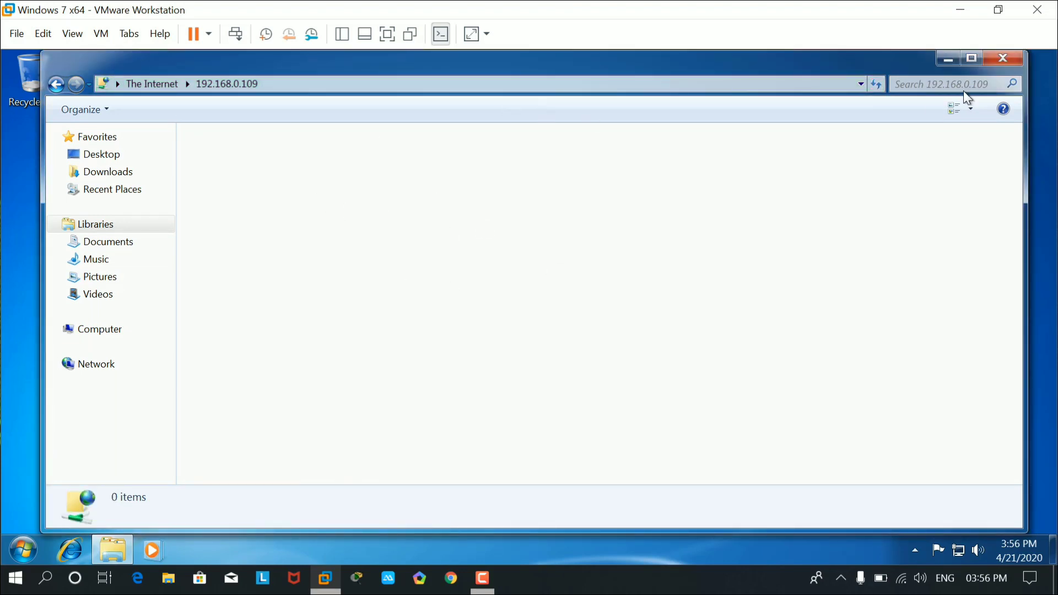
click(1011, 58)
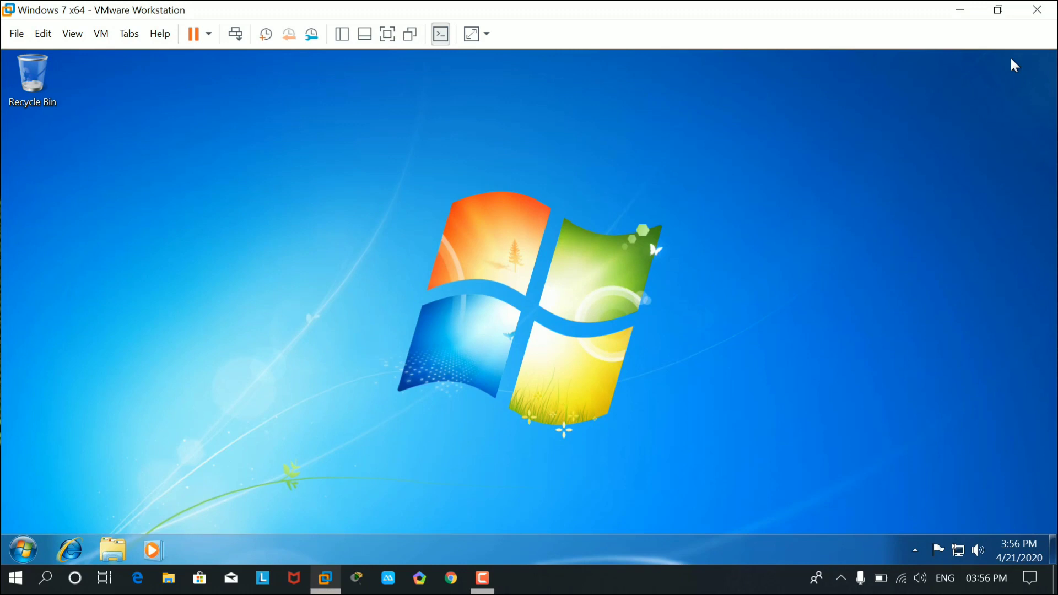
Restore the VM window from full screen, move it right, and launch Chrome on the host.
click(999, 11)
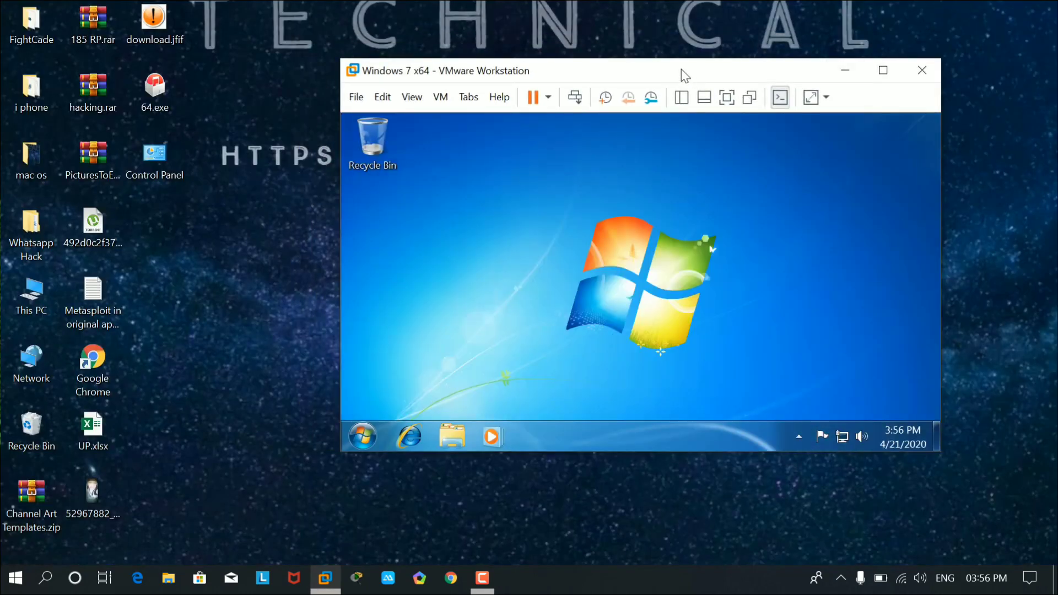
drag(685, 76, 787, 79)
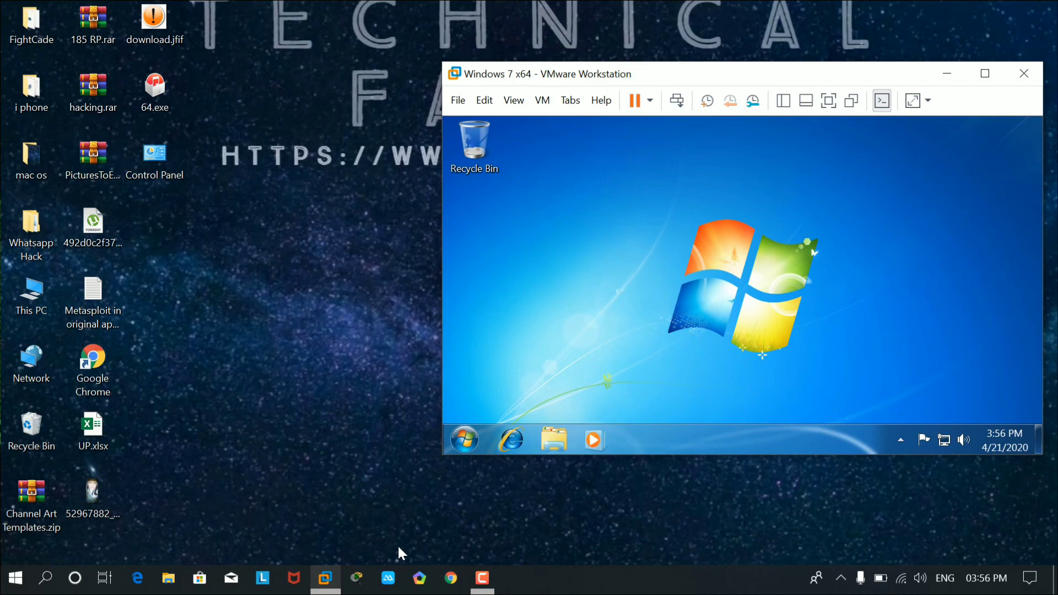
click(456, 583)
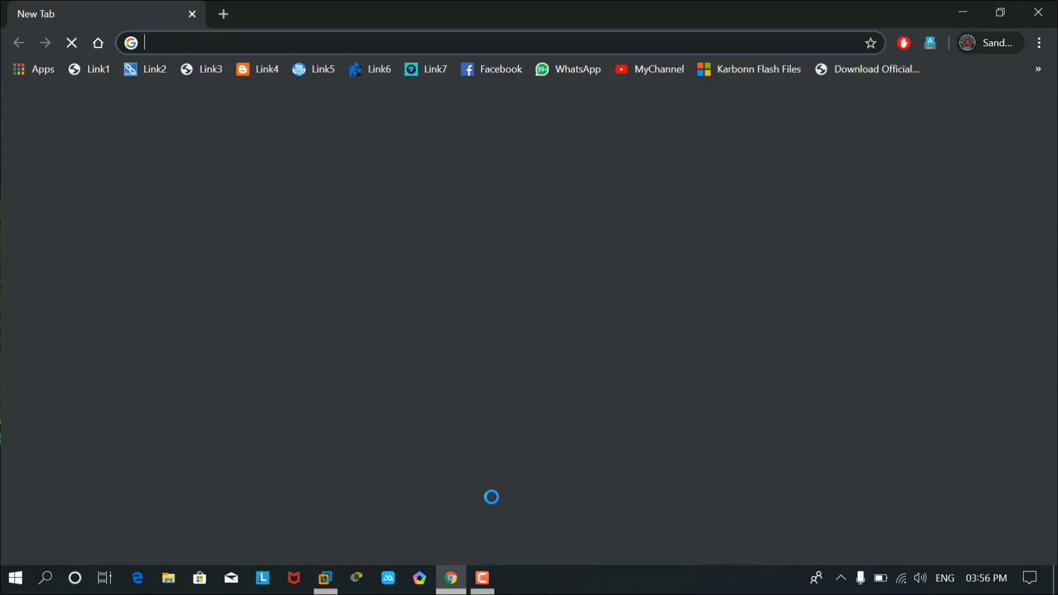
key(alt+Tab)
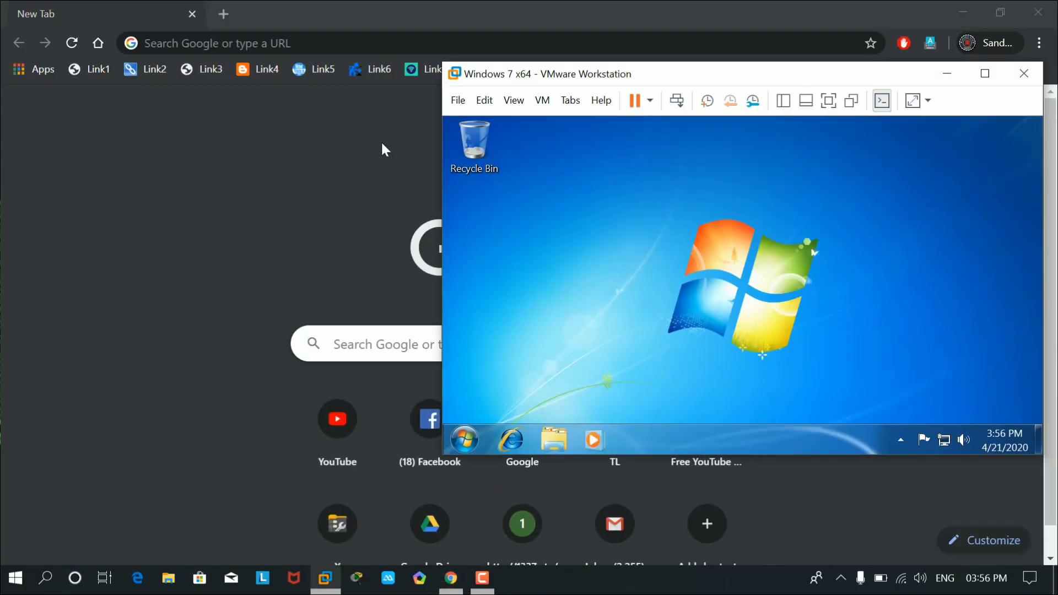
click(314, 45)
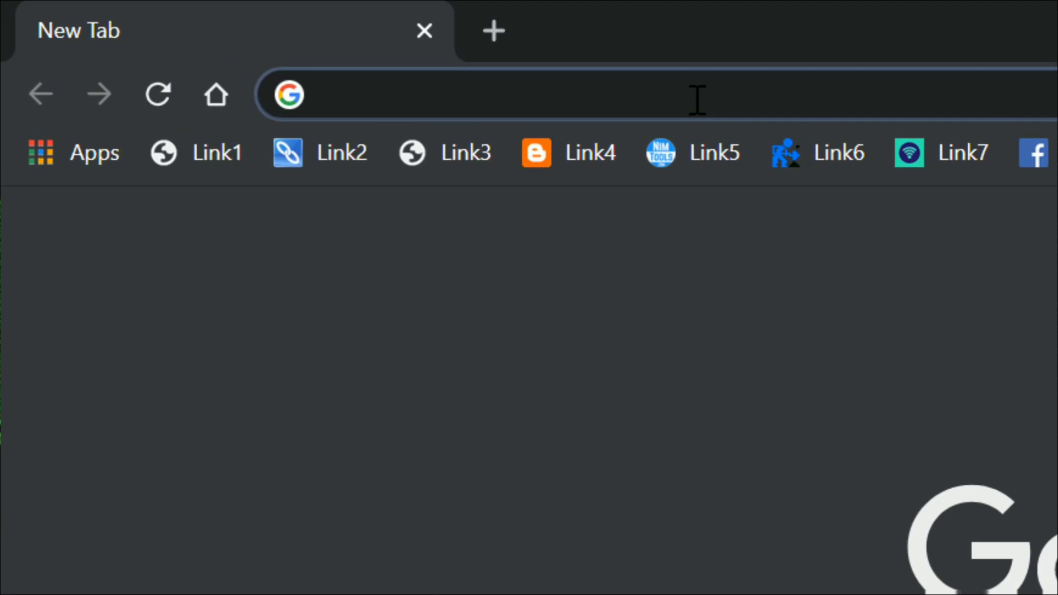
Enter ftp://192.168.0.109 in Chrome's address bar to load it, then minimize Chrome.
text(ftp://192.168.0.106)
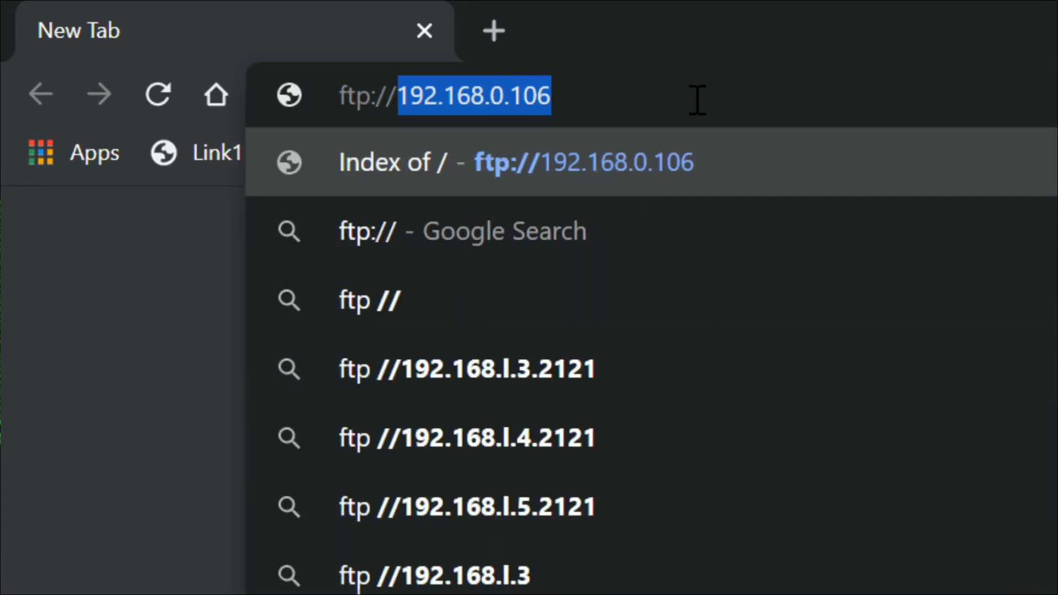
key(Right)
key(BackSpace)
text(9)
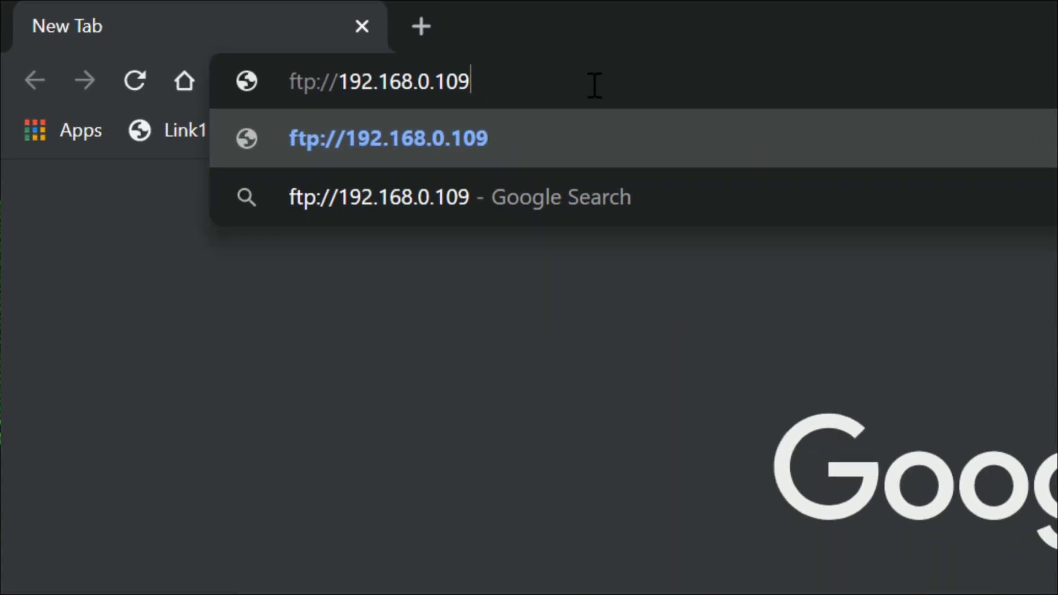
key(Return)
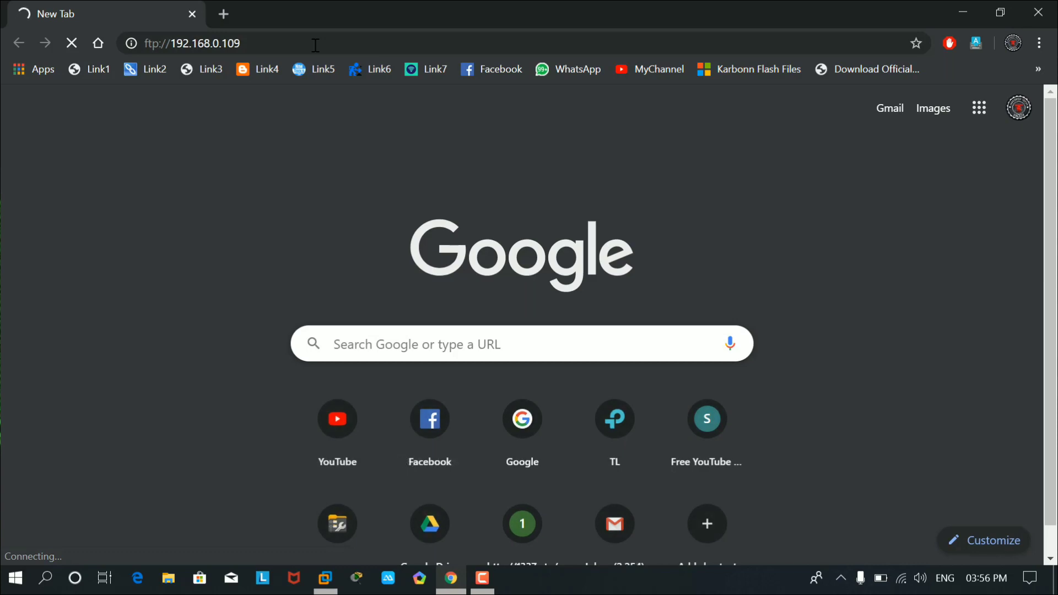
click(964, 14)
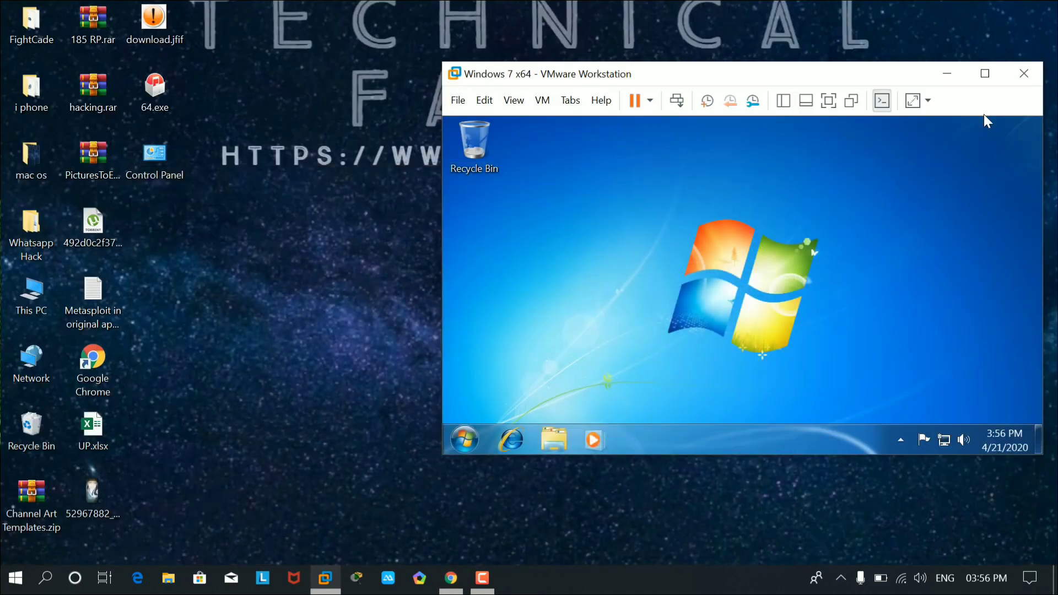
Maximize the VM and open Windows Firewall from the Start menu's Control Panel.
click(985, 73)
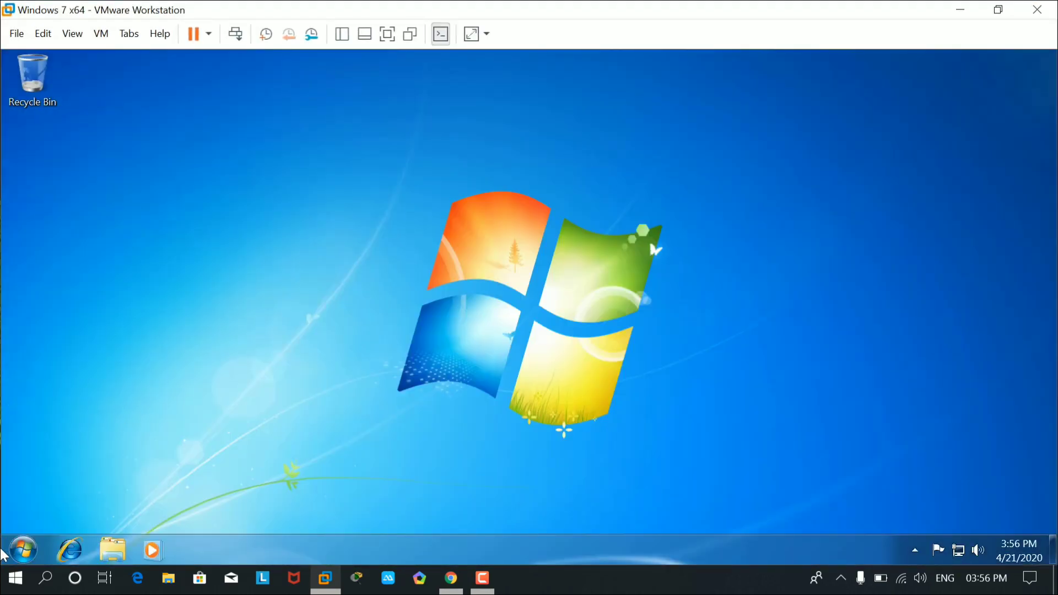
click(21, 557)
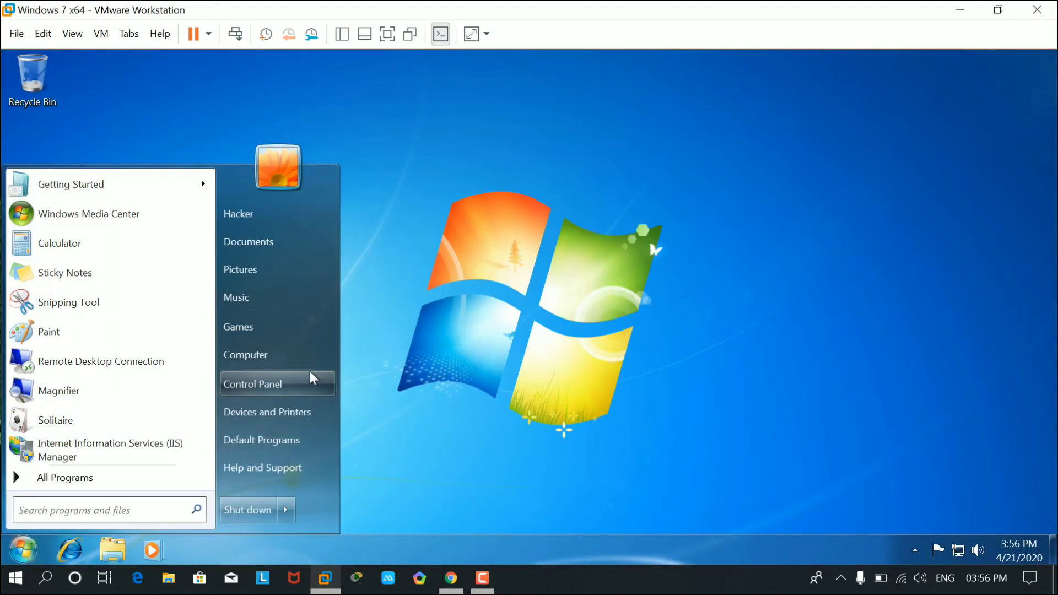
click(290, 388)
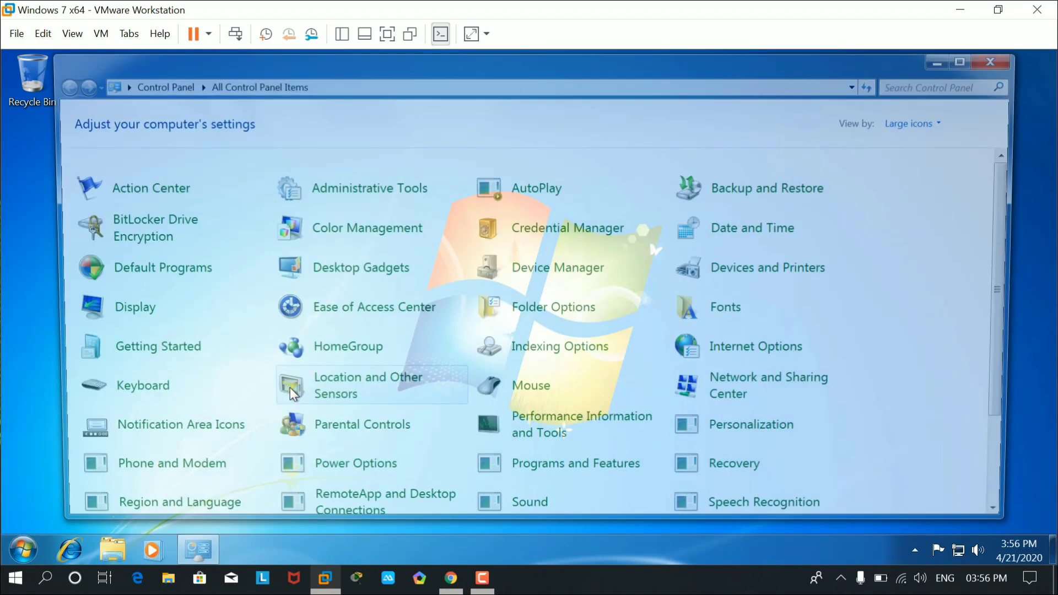
scroll(830, 303, down, 3)
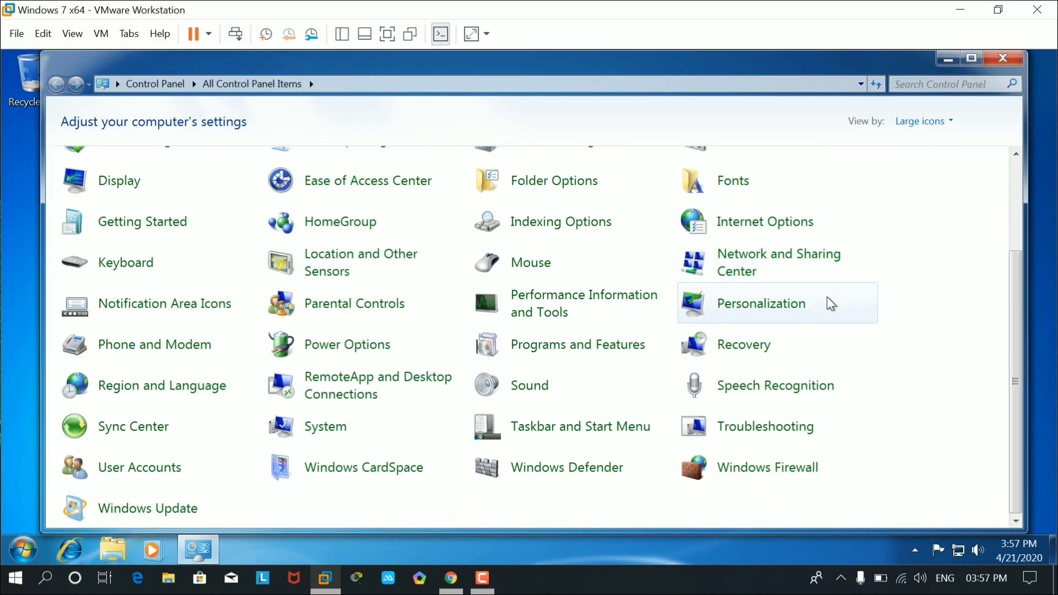
click(782, 475)
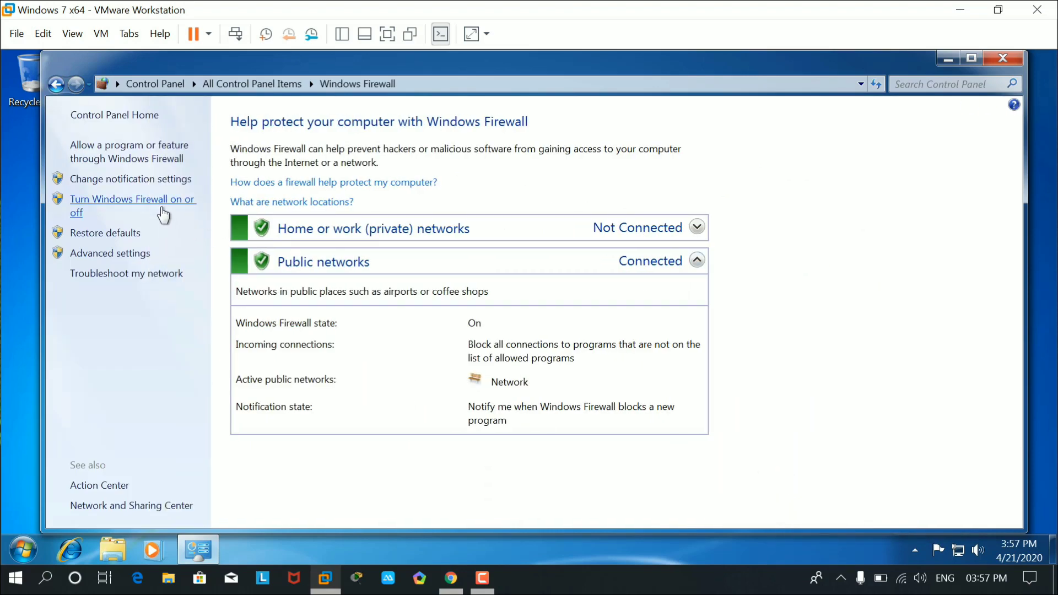
Turn Windows Firewall off for private and public networks, apply, and close the window.
click(116, 205)
click(407, 265)
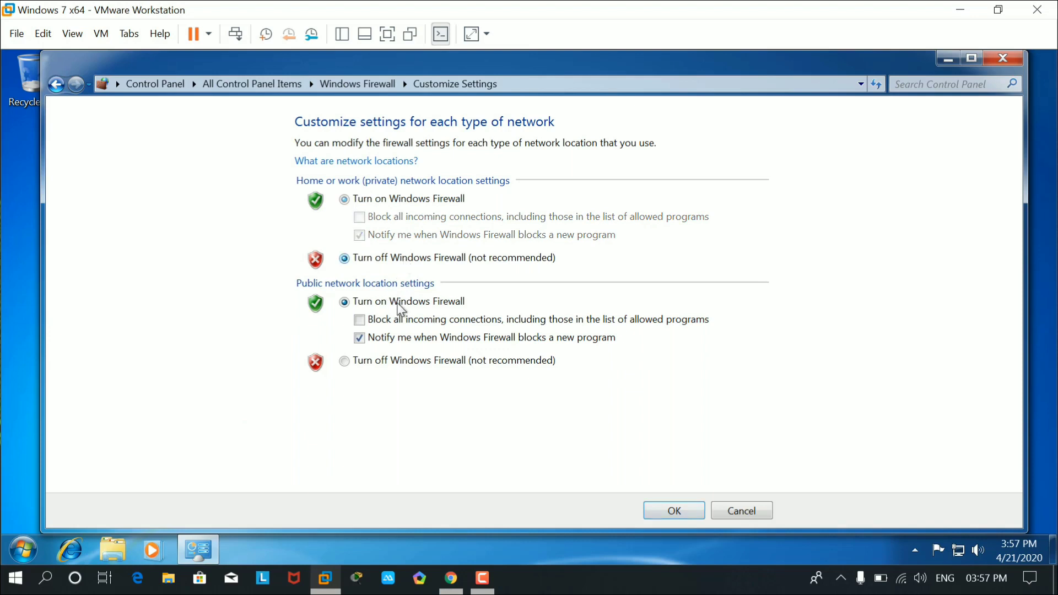
click(387, 363)
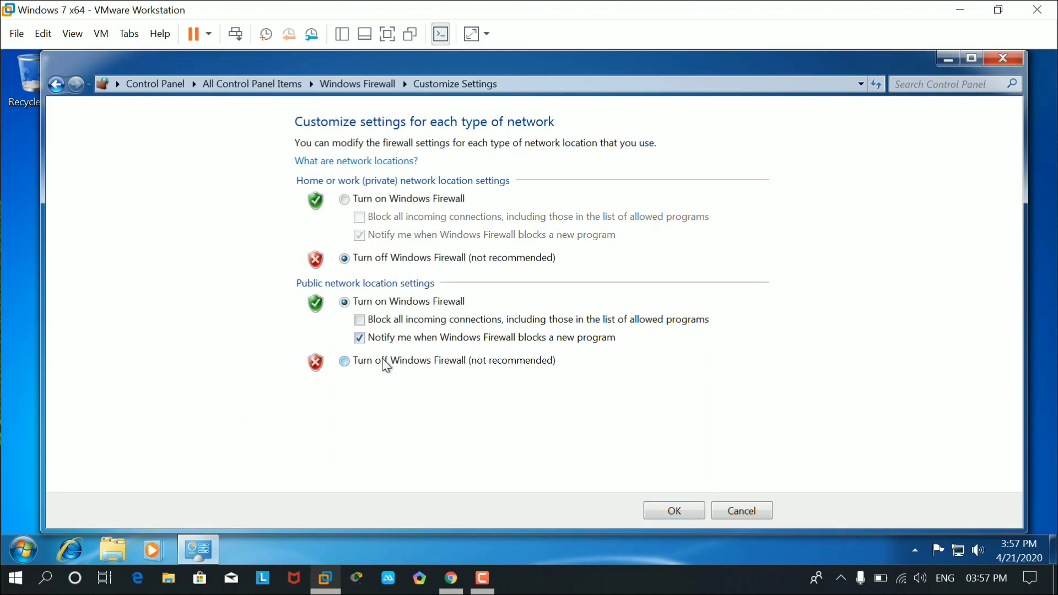
click(673, 511)
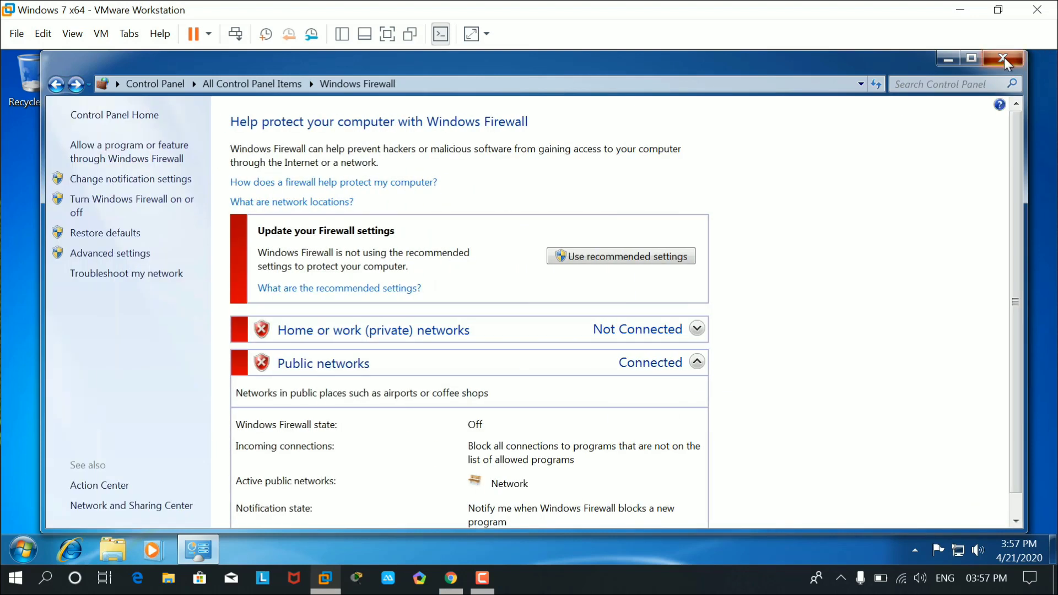
click(1004, 59)
click(998, 10)
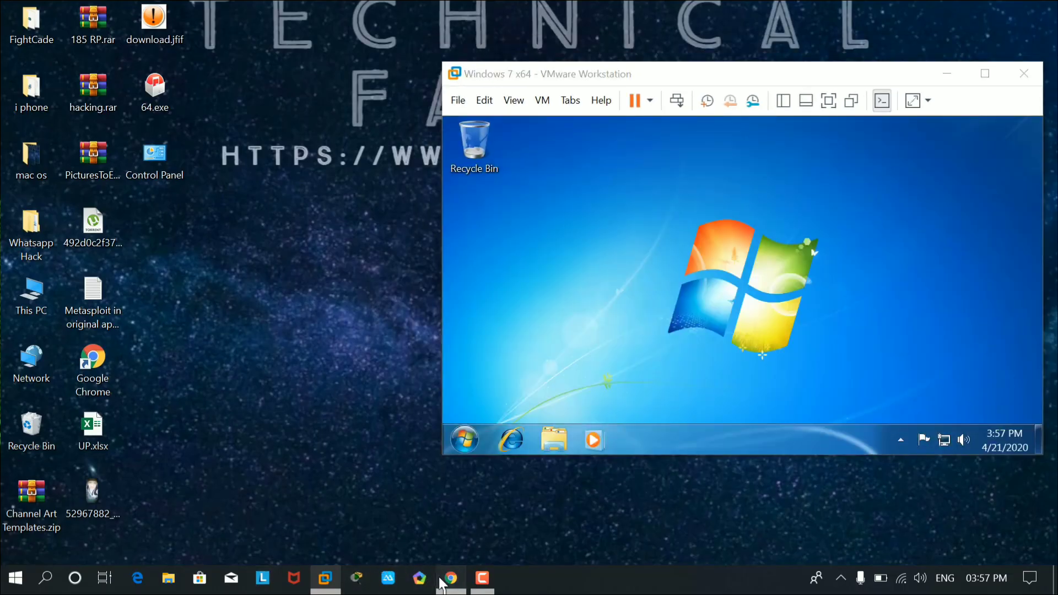
Retry ftp://192.168.0.109, sign in with the FTP username and password, and decline saving the password.
click(450, 578)
click(343, 43)
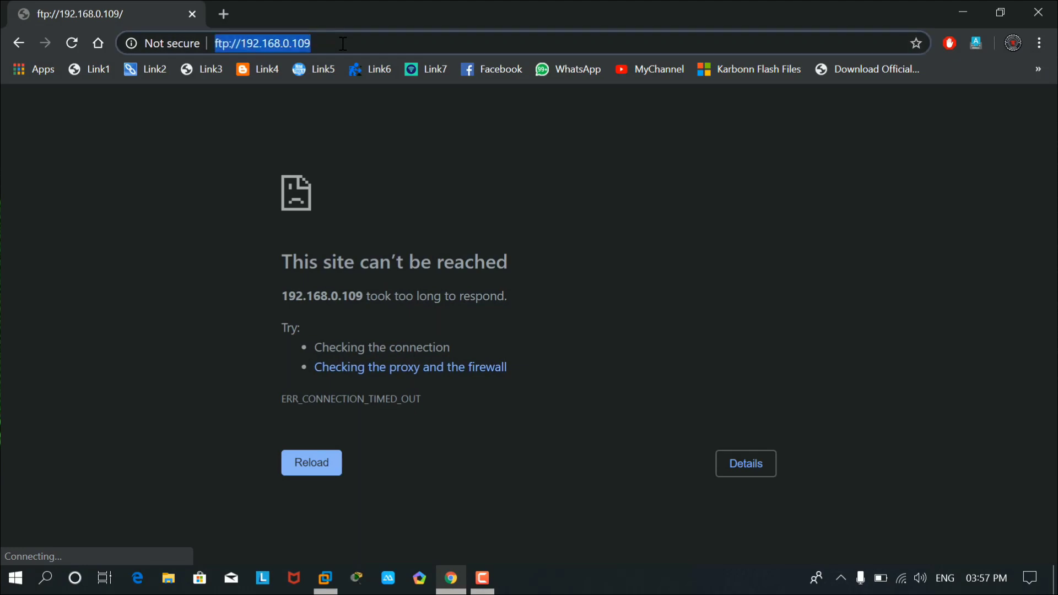
click(380, 43)
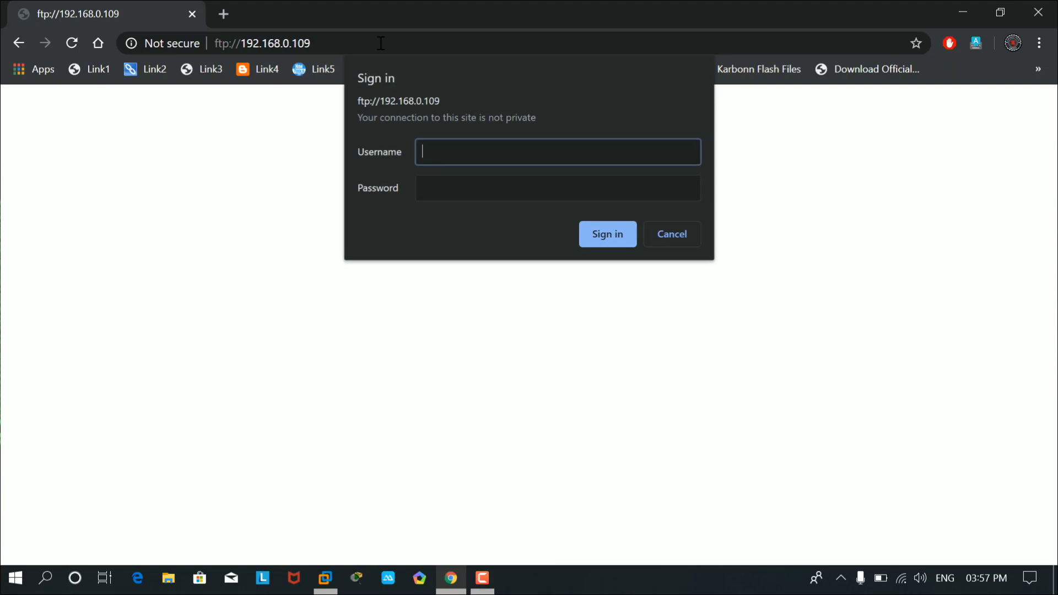
text(hacker)
key(Tab)
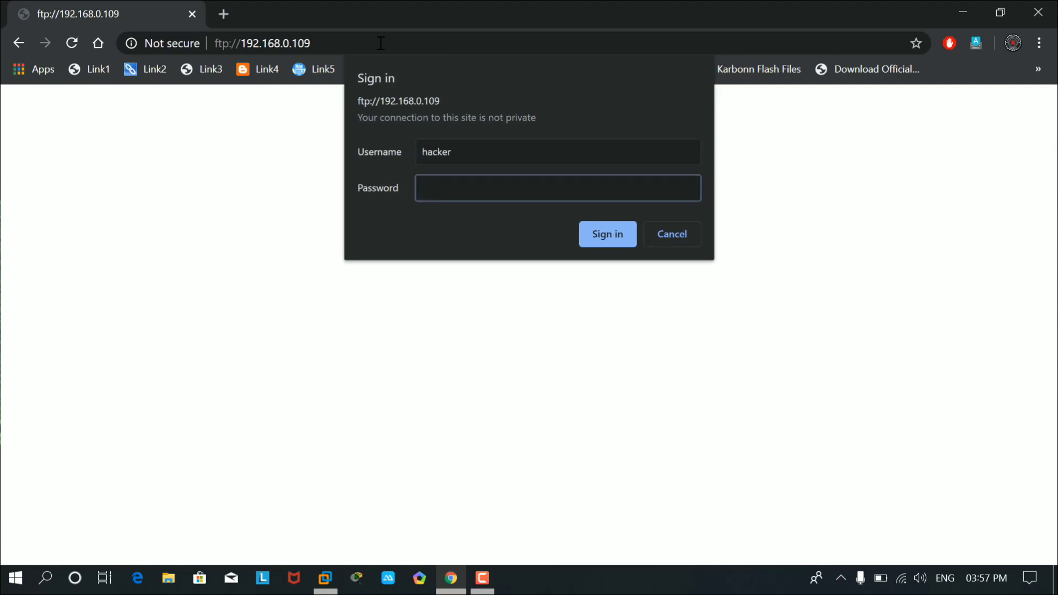
key(Return)
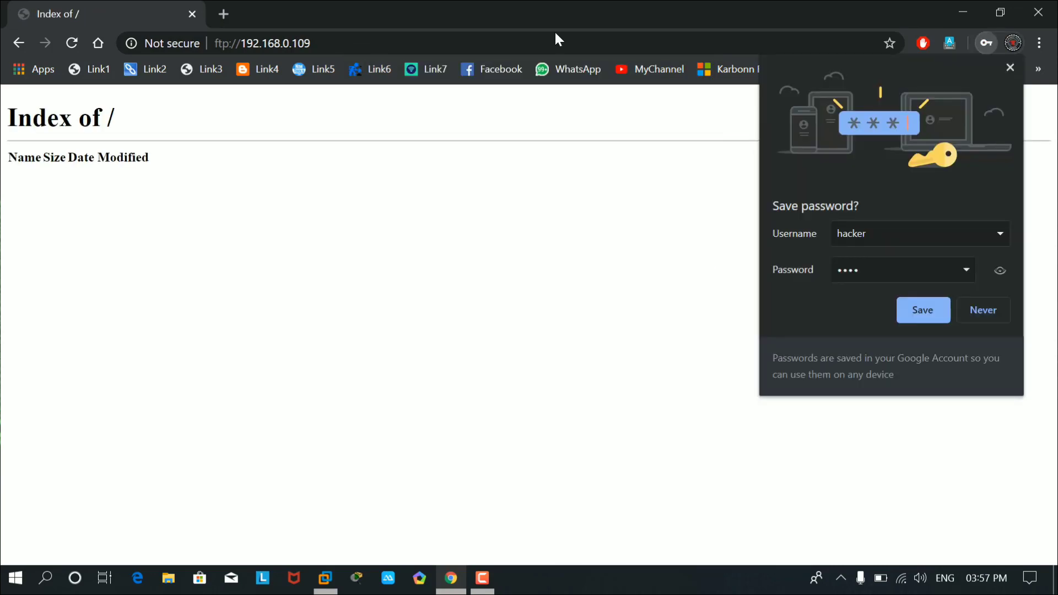
click(991, 317)
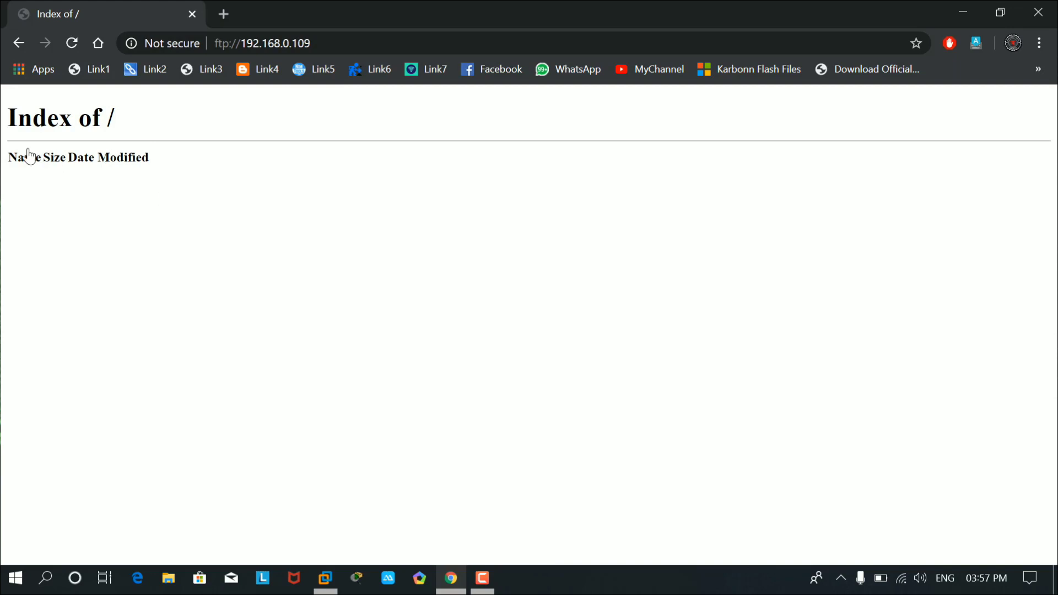
click(1001, 13)
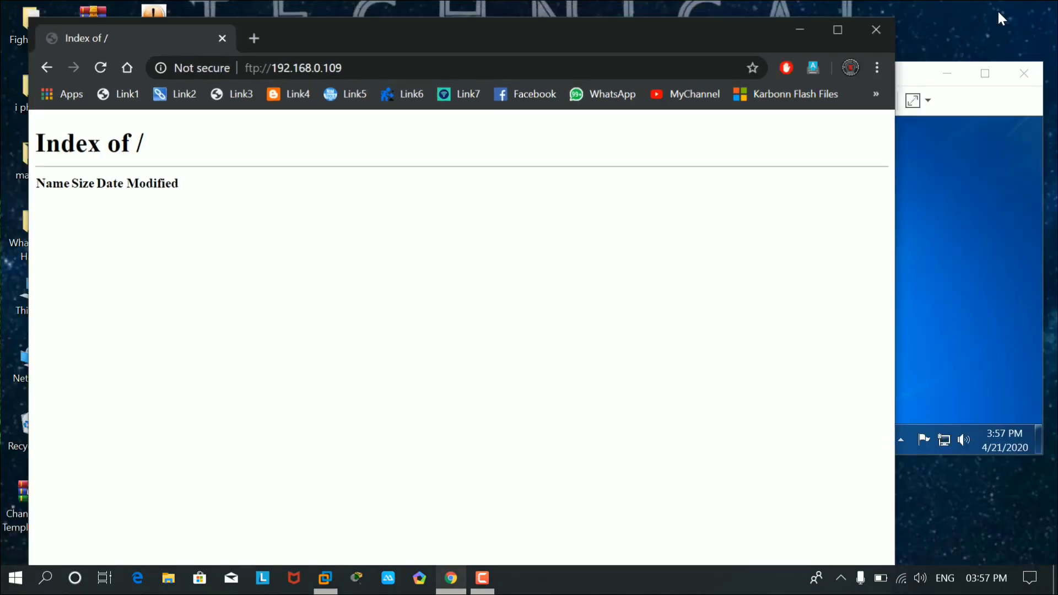
Maximize the VM and open Local Disk (D:) via Start > Computer.
drag(712, 40, 660, 36)
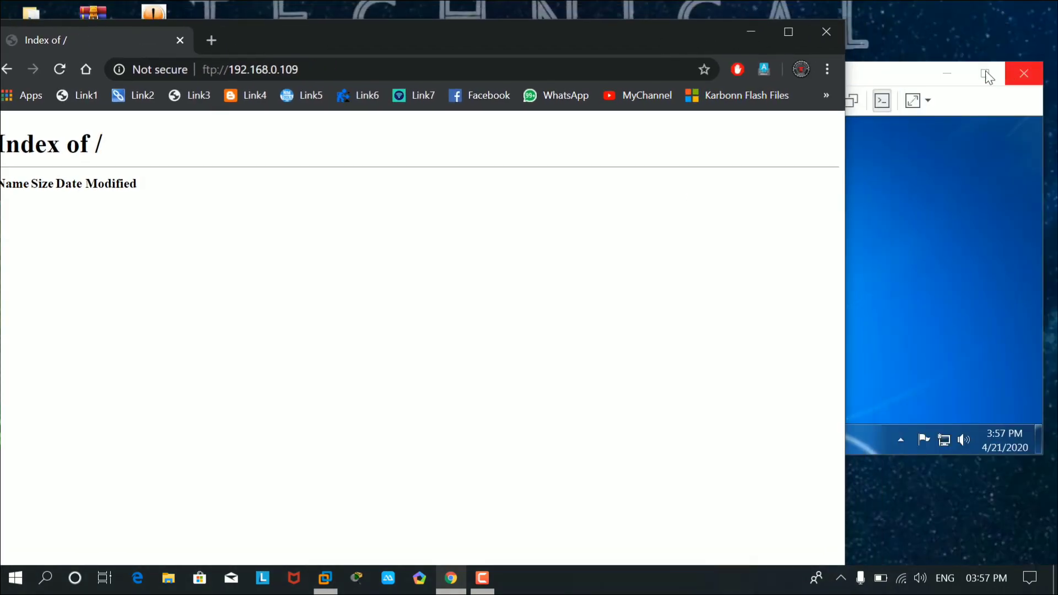
click(911, 73)
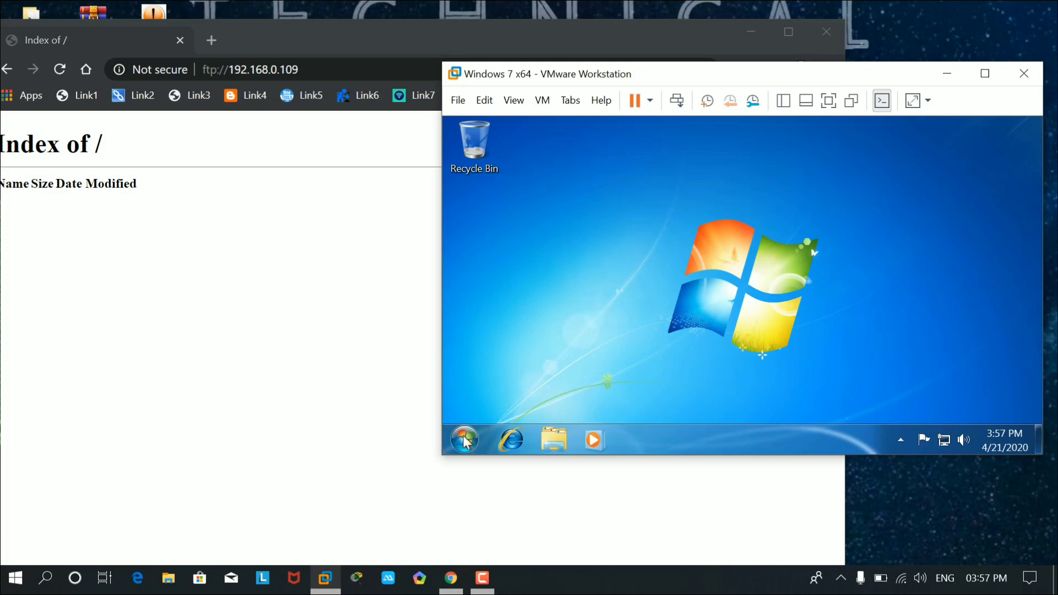
click(465, 439)
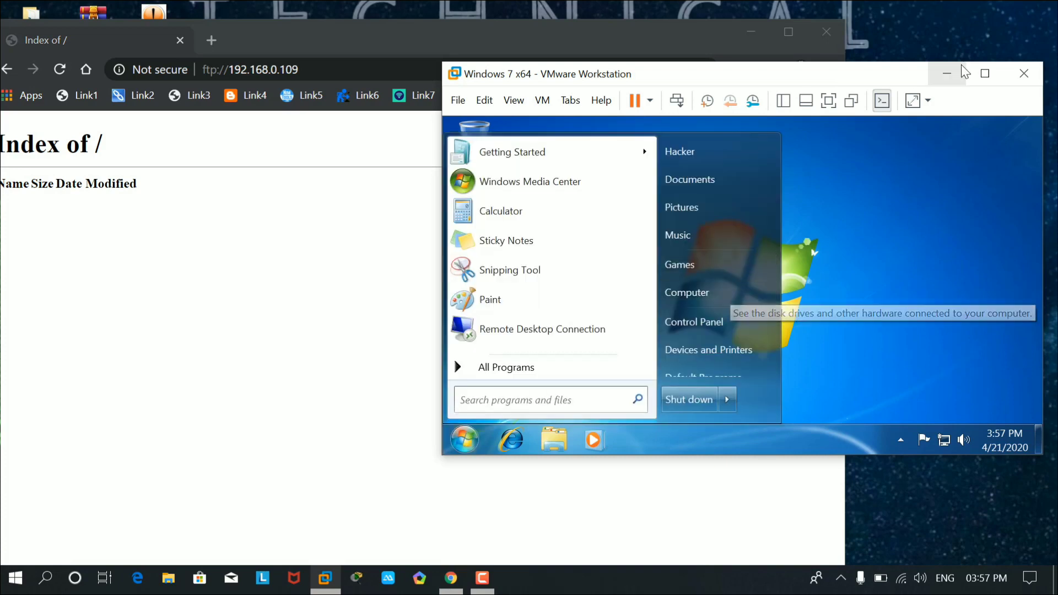
click(985, 73)
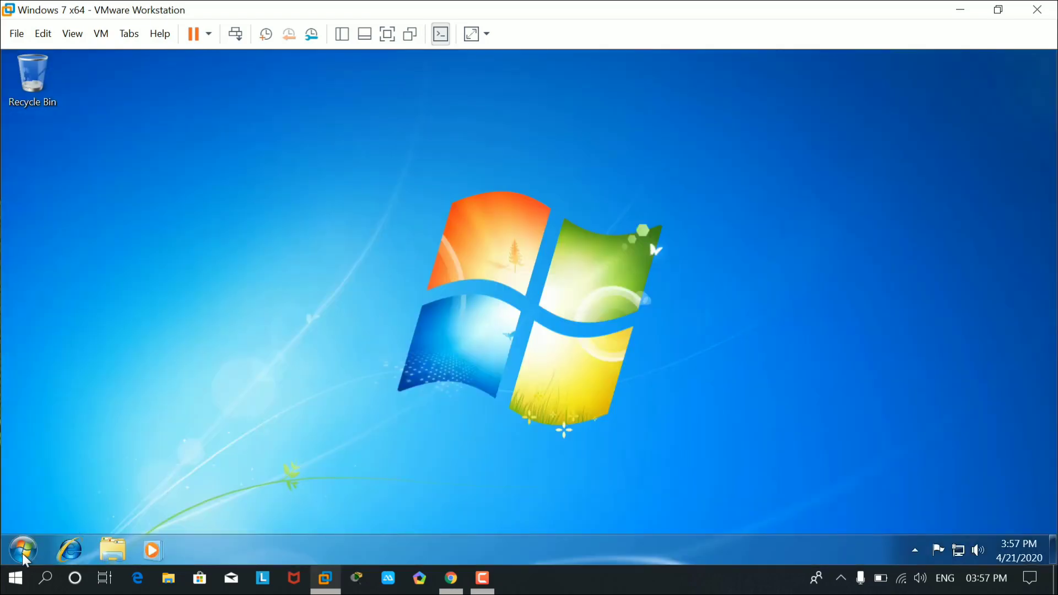
click(23, 554)
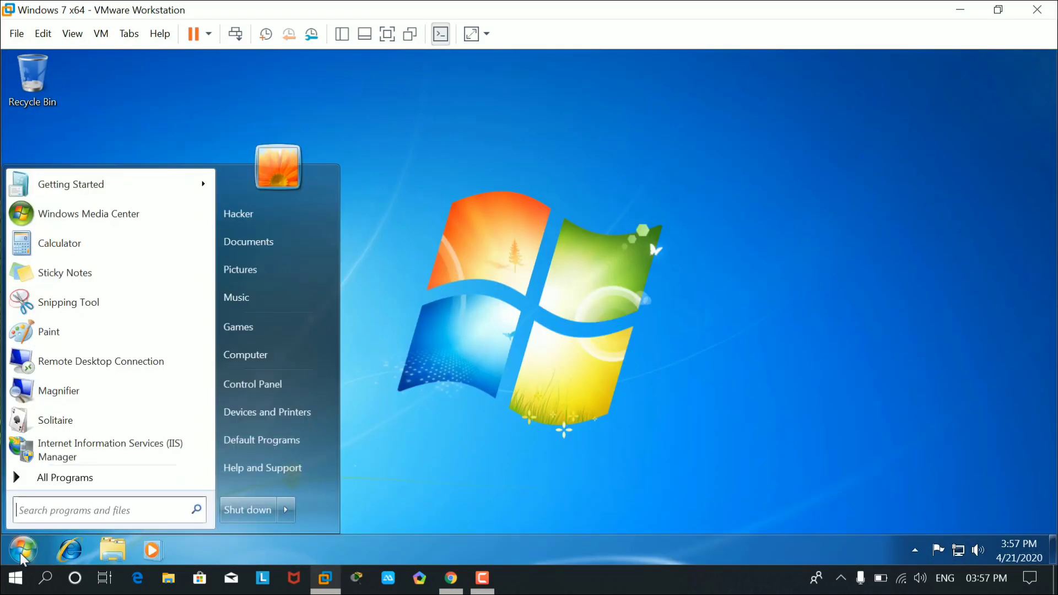
click(277, 360)
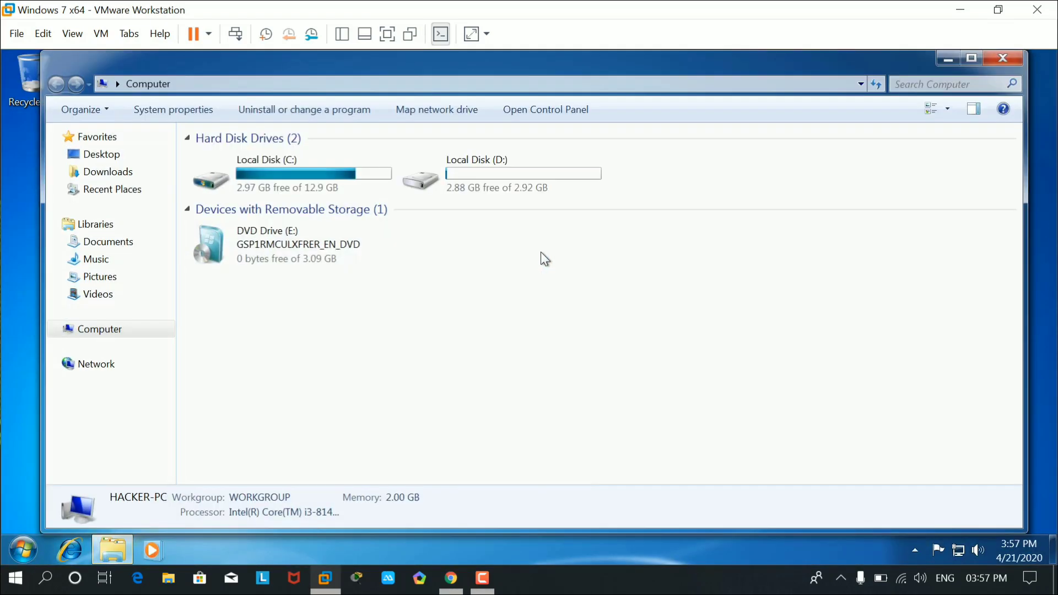
double_click(479, 199)
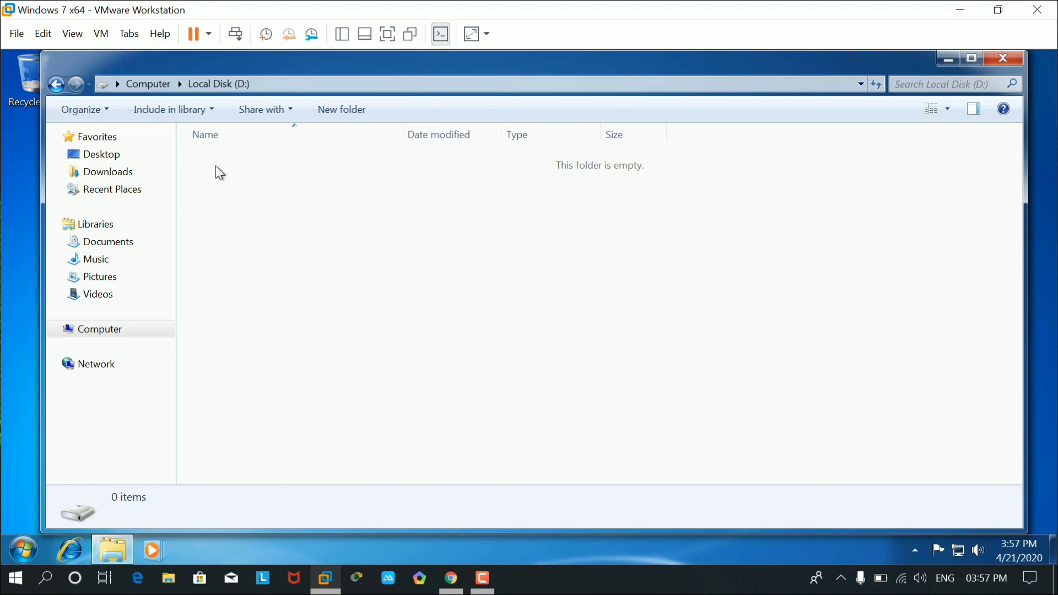
Select Chrysanthemum, Desert, Hydrangeas and Jellyfish in Pictures > Sample Pictures.
click(91, 278)
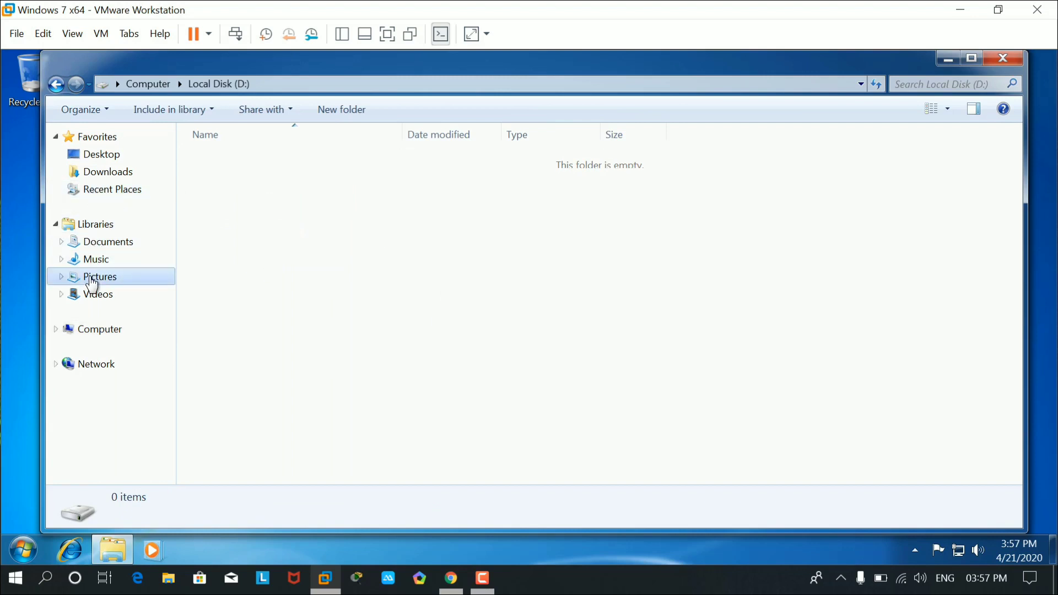
double_click(197, 227)
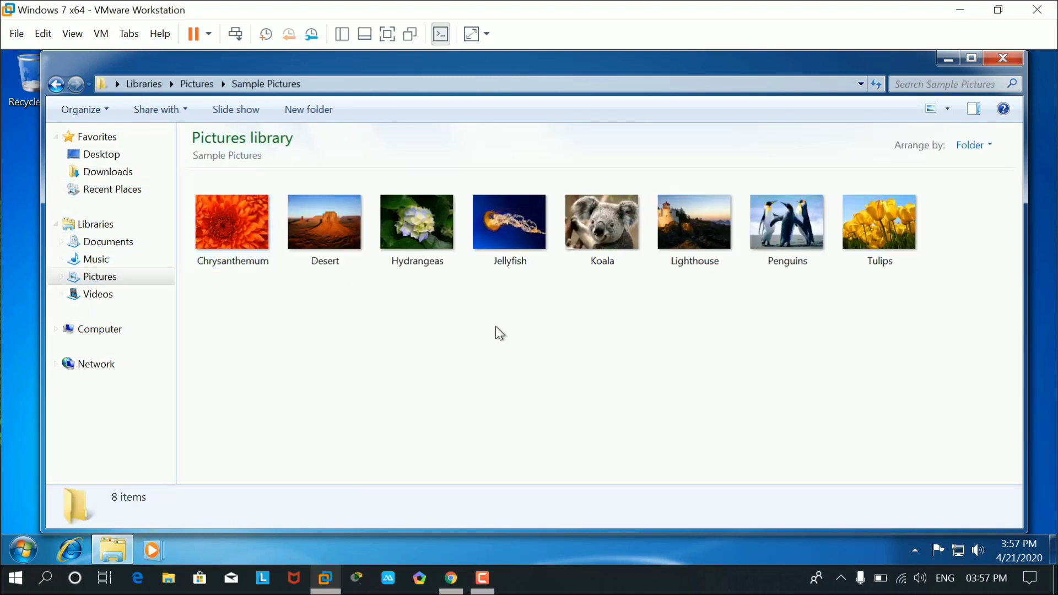
drag(528, 313, 245, 214)
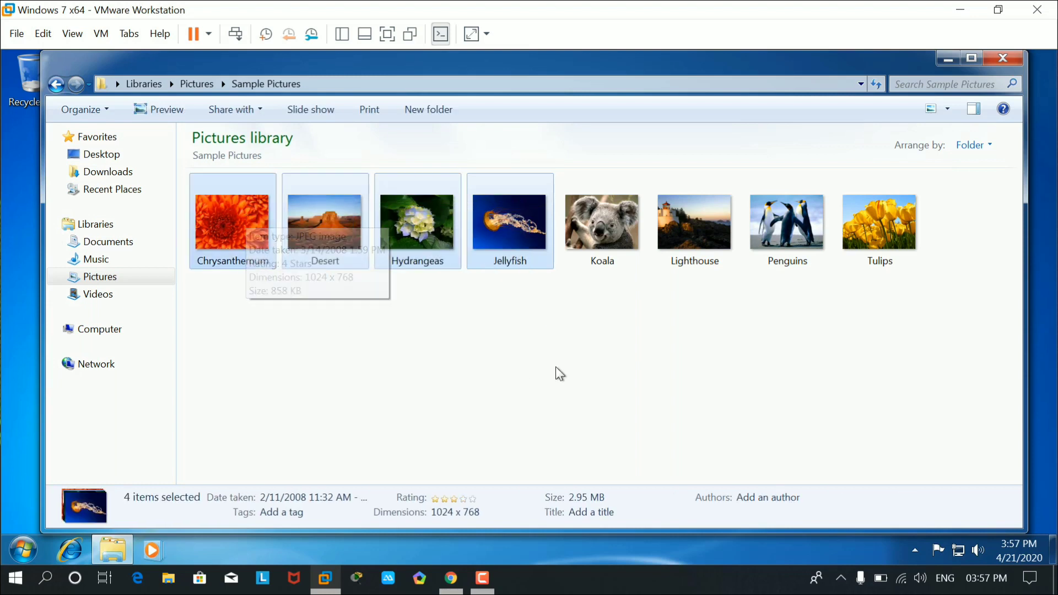
Paste the four pictures into Local Disk (D:), close it, and minimize the VM.
click(93, 331)
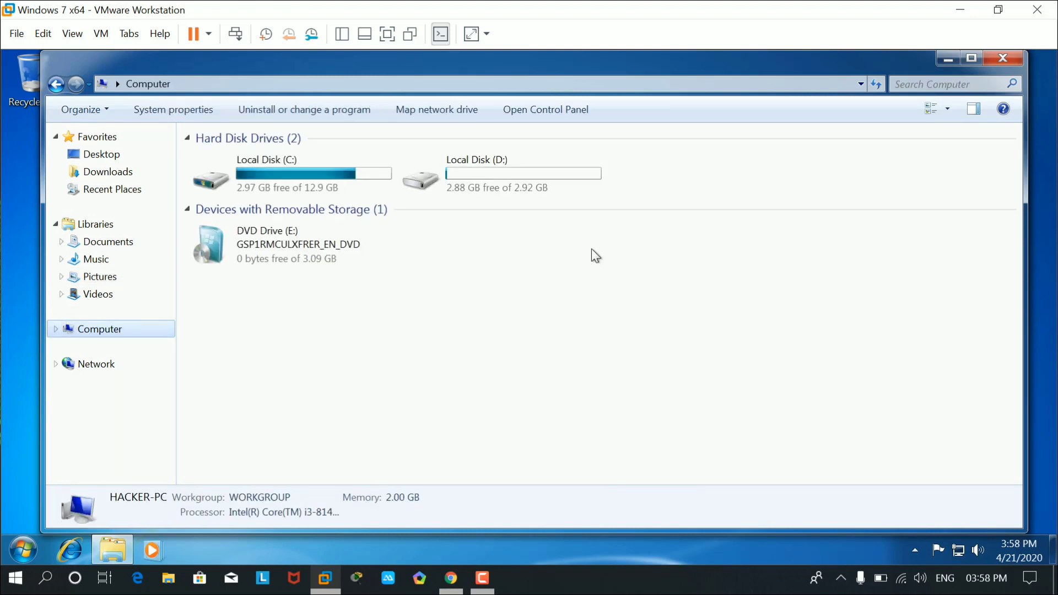
double_click(506, 177)
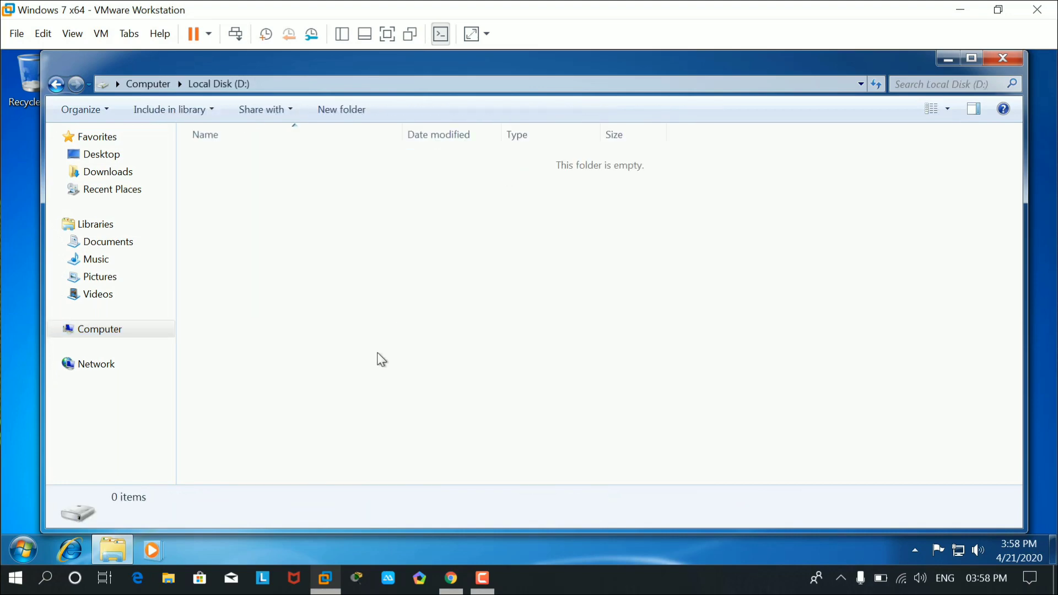
key(ctrl+v)
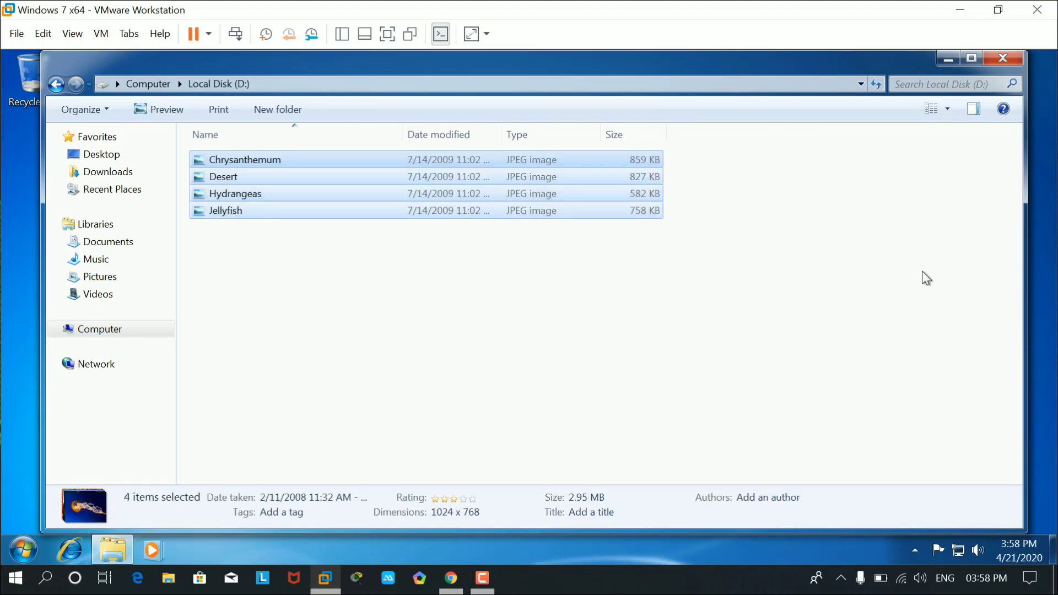
click(1003, 58)
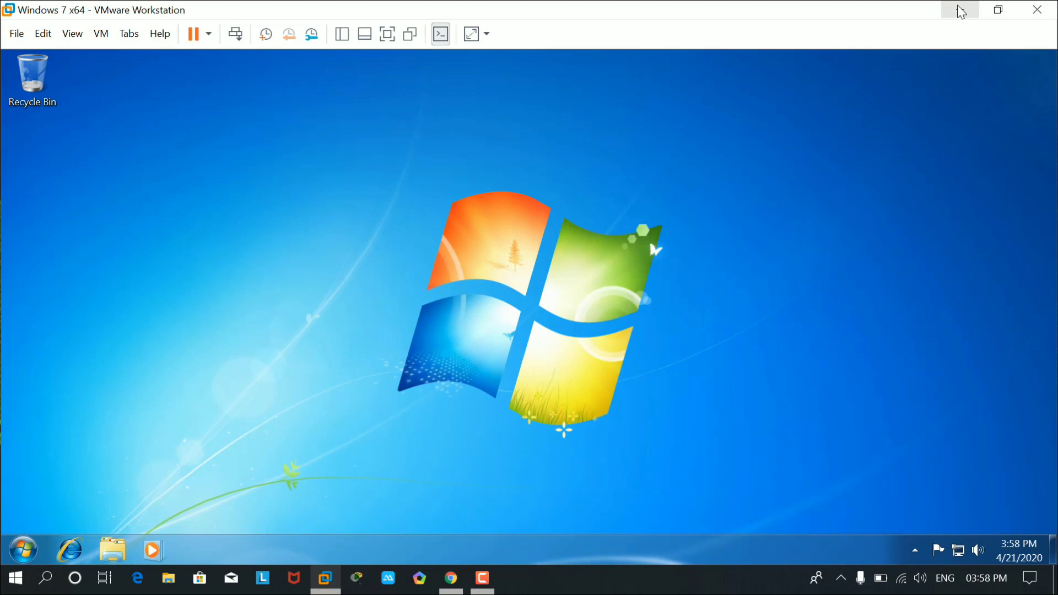
click(960, 8)
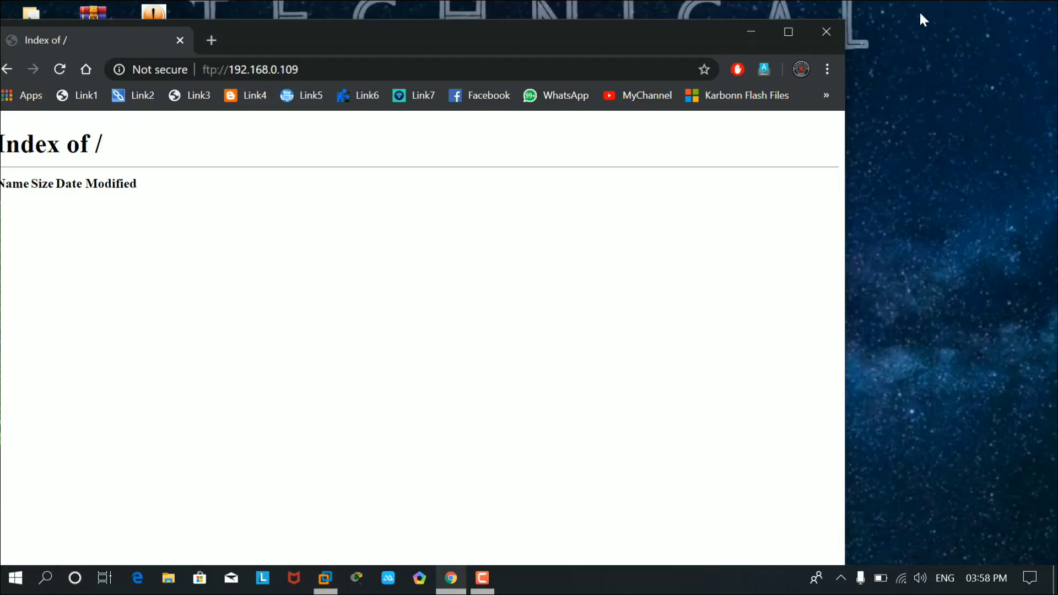
Maximize Chrome and reload ftp://192.168.0.109 to list the four new JPG files.
double_click(461, 34)
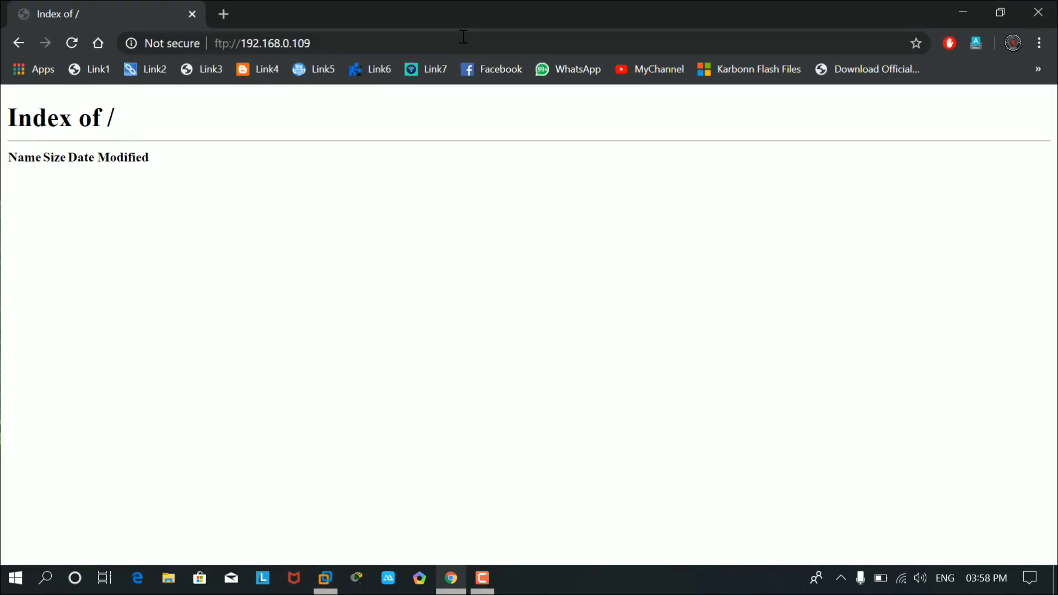
click(73, 43)
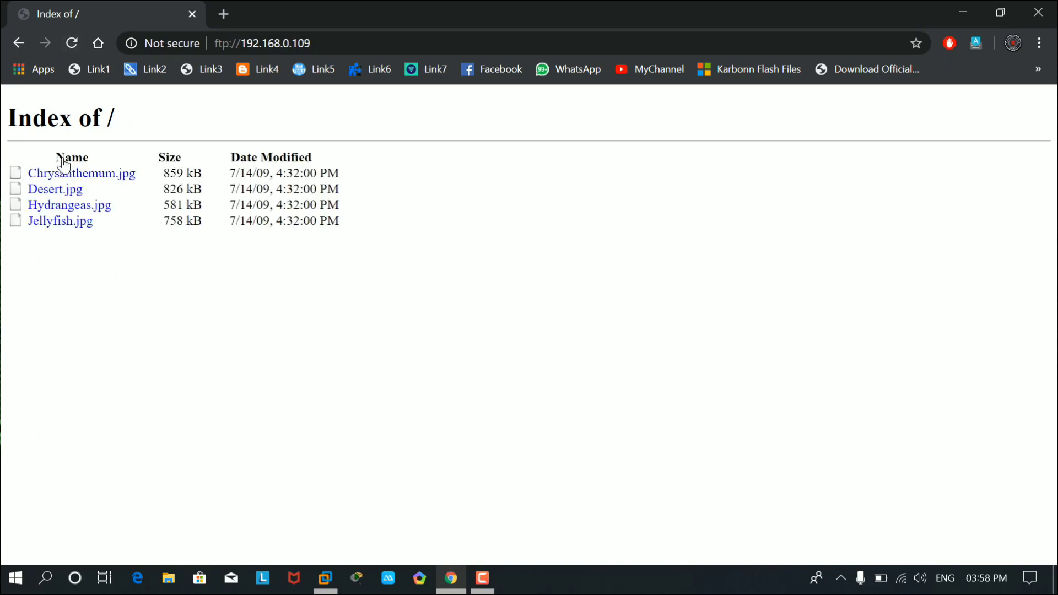